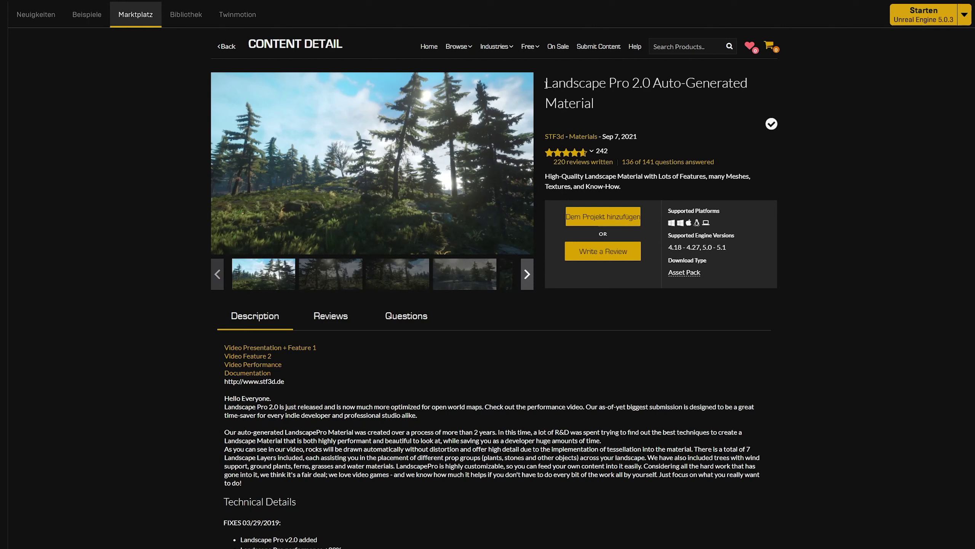
Open the Landscape Pro 2.0 gallery full-screen and step through the forest and lake preview images
drag(546, 83, 602, 103)
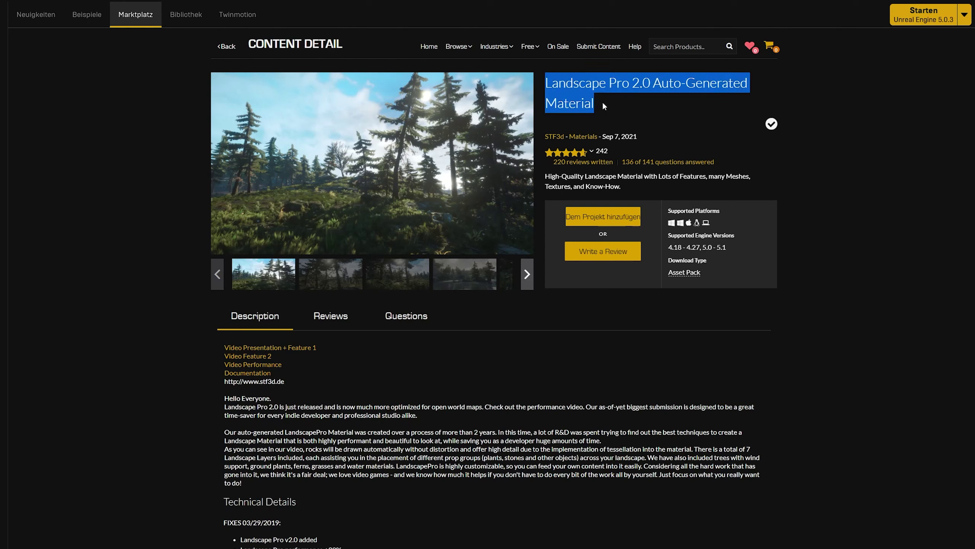
click(873, 278)
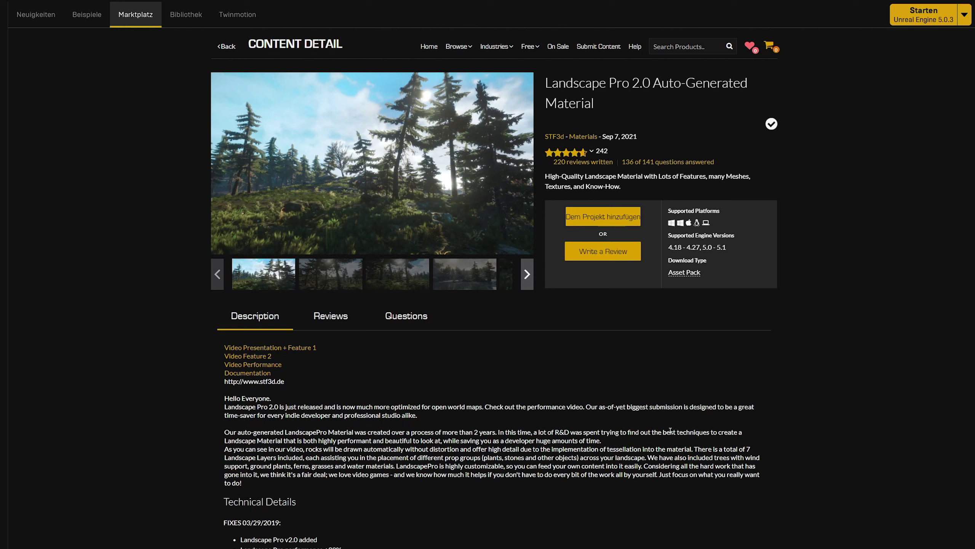
click(375, 164)
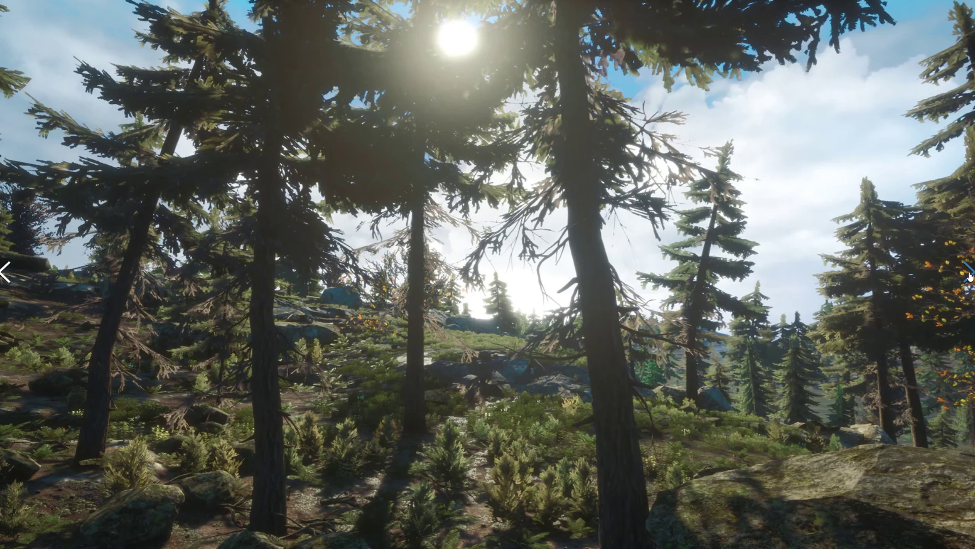
click(970, 276)
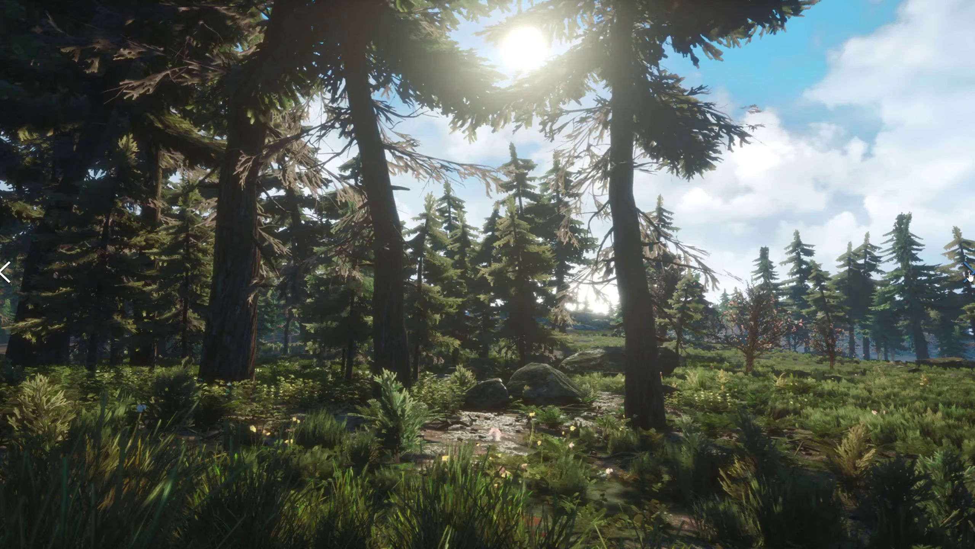
click(970, 277)
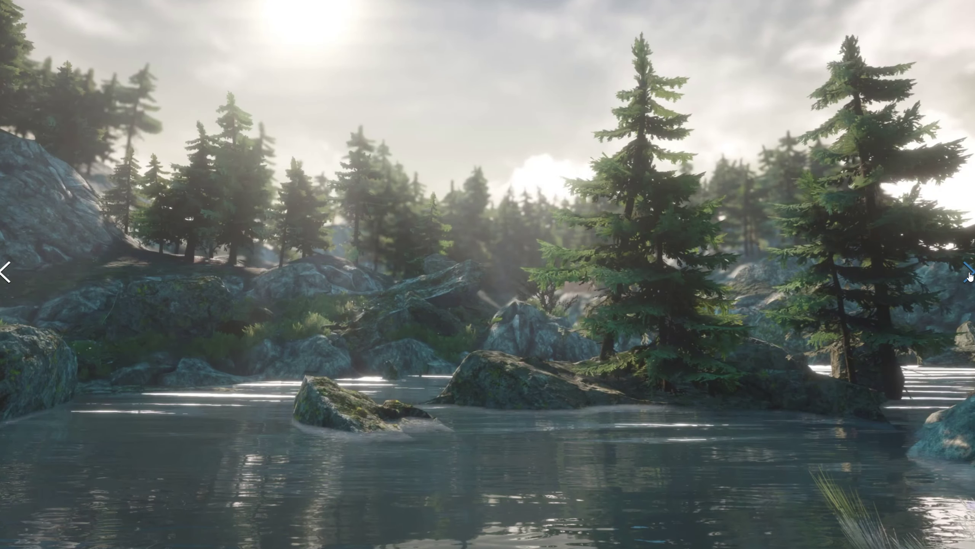
click(972, 272)
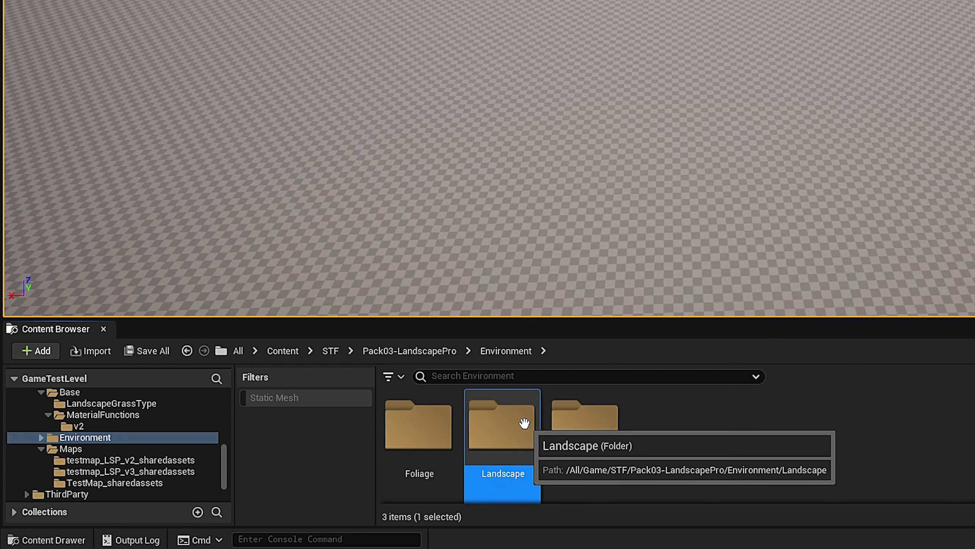
Browse to the Environment > Landscape > Landscape > v2 materials folder in the Content Browser
double_click(524, 422)
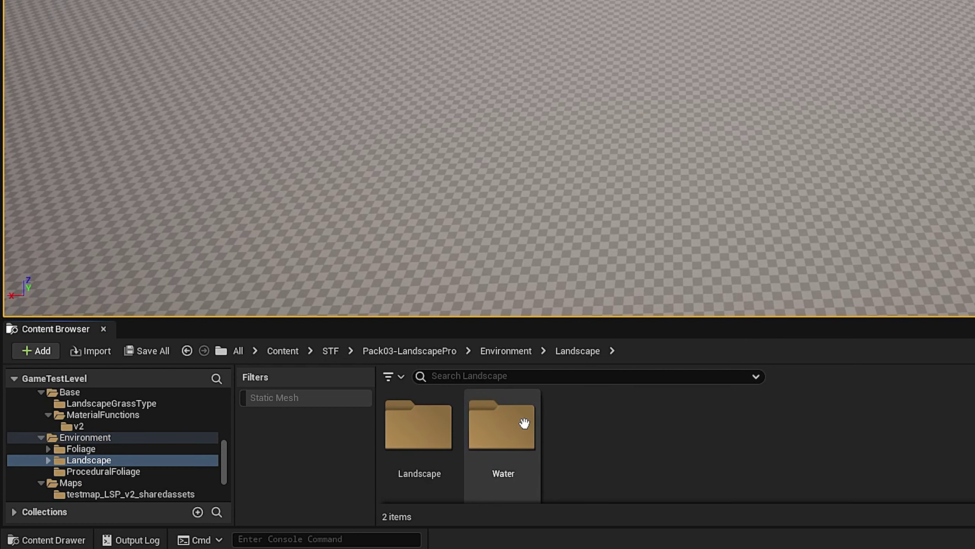
double_click(434, 436)
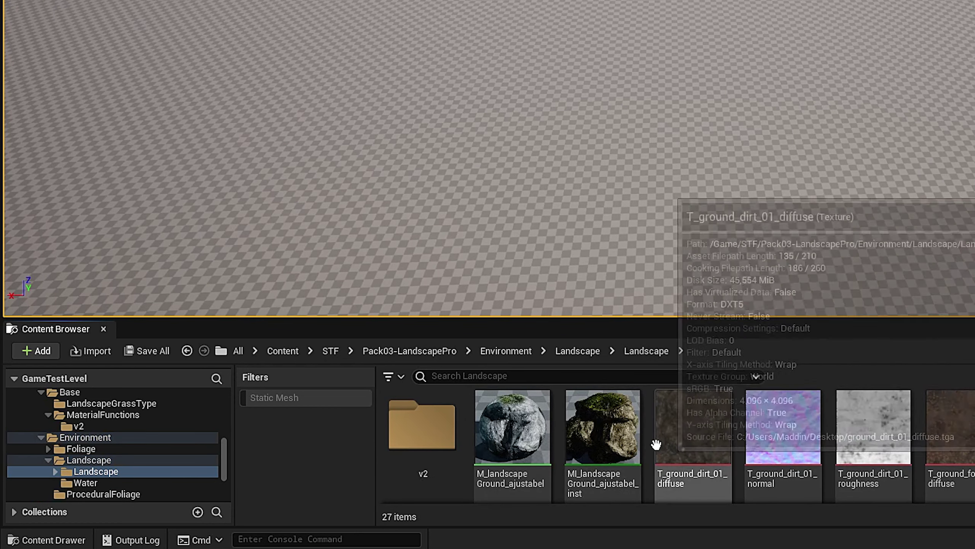
double_click(432, 428)
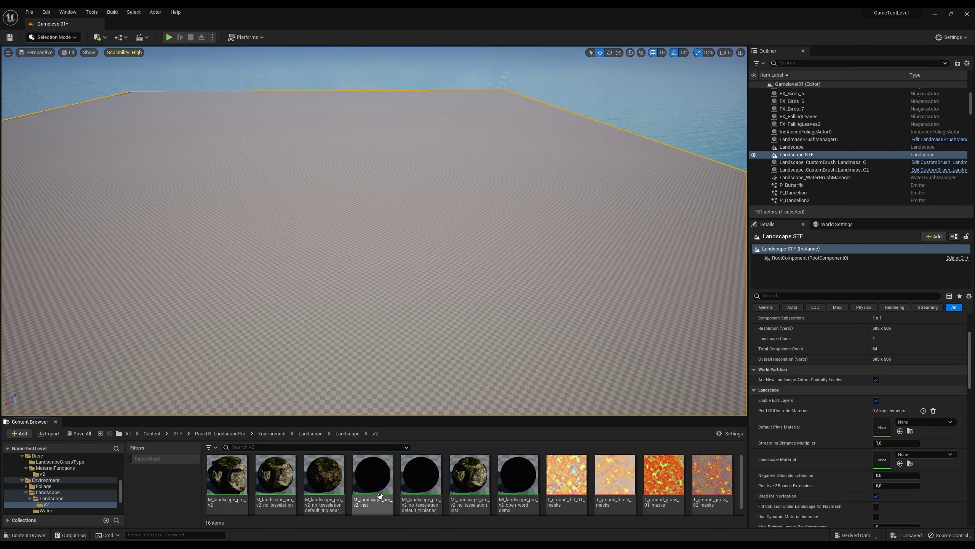
scroll(615, 485, down, 2)
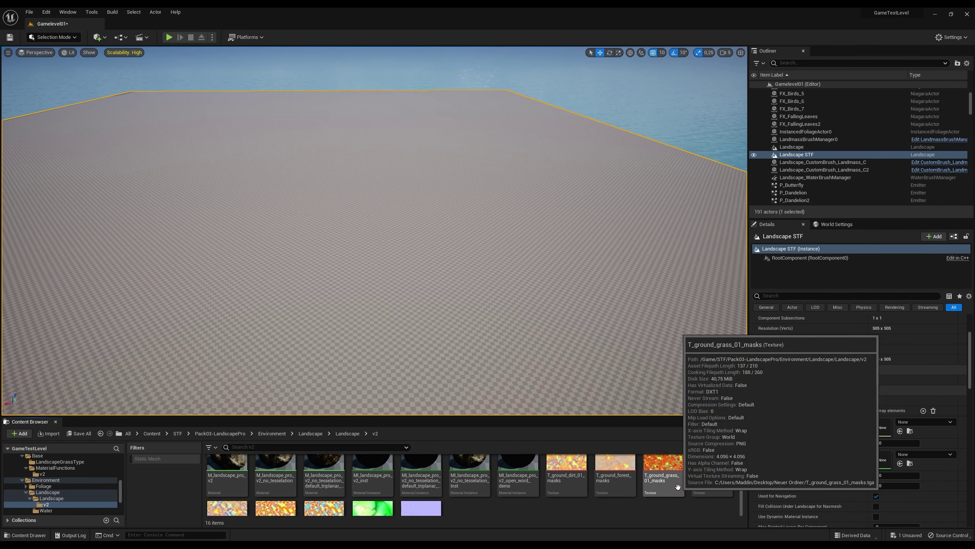
scroll(653, 484, up, 2)
Assign MI_landscape_pro_v2_inst as the Landscape Material of the Landscape STF actor
click(480, 476)
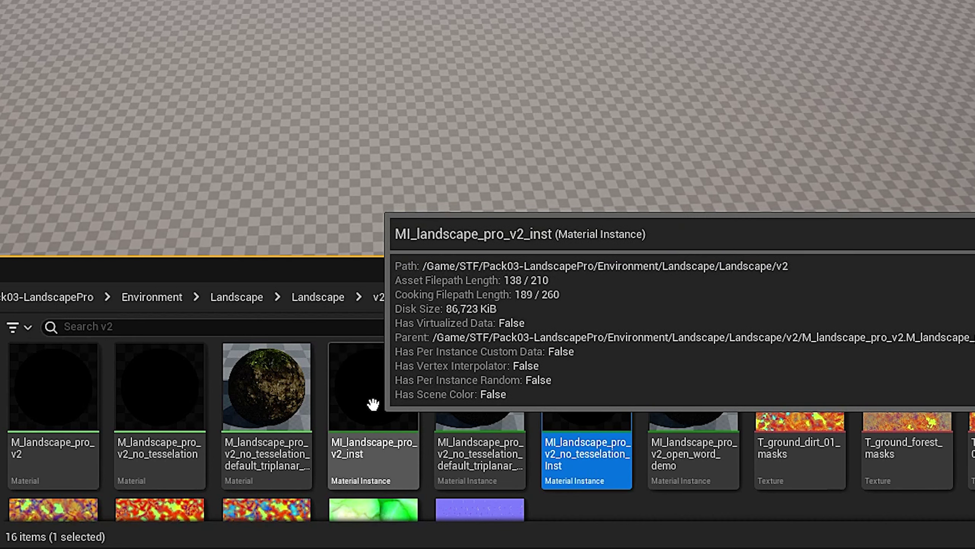
drag(372, 461, 368, 297)
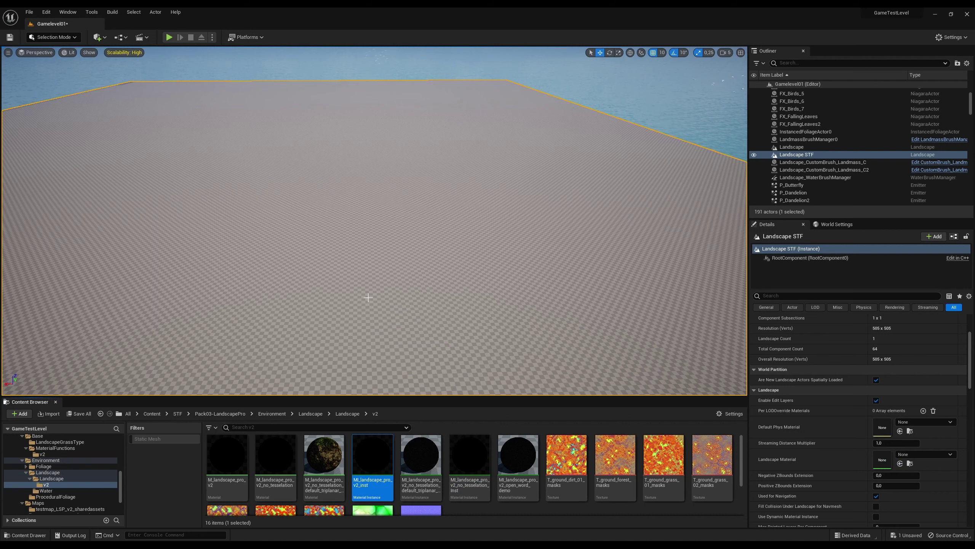
click(900, 463)
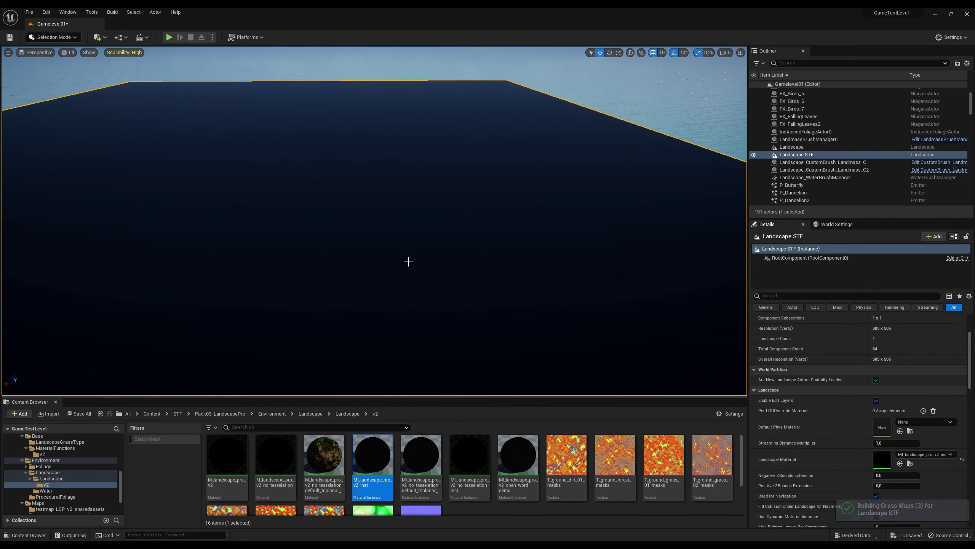
right_drag(407, 270, 406, 285)
right_drag(371, 248, 371, 248)
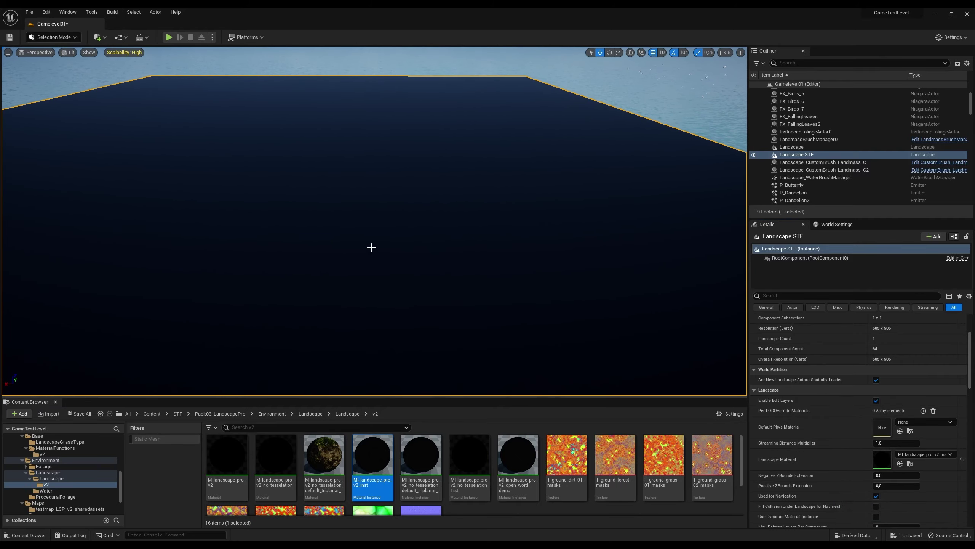
click(75, 38)
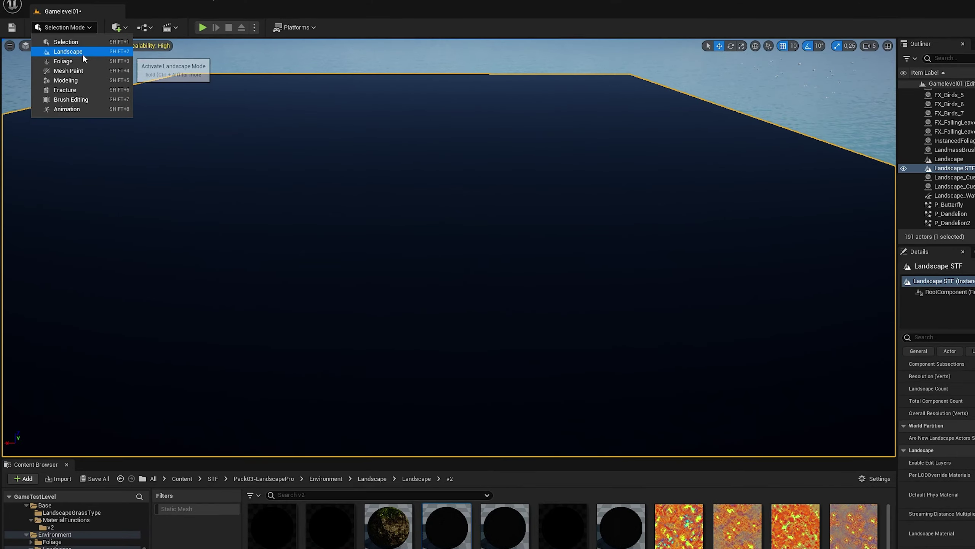
Enter Landscape mode with Landscape STF as the edited landscape and switch to Paint
click(77, 57)
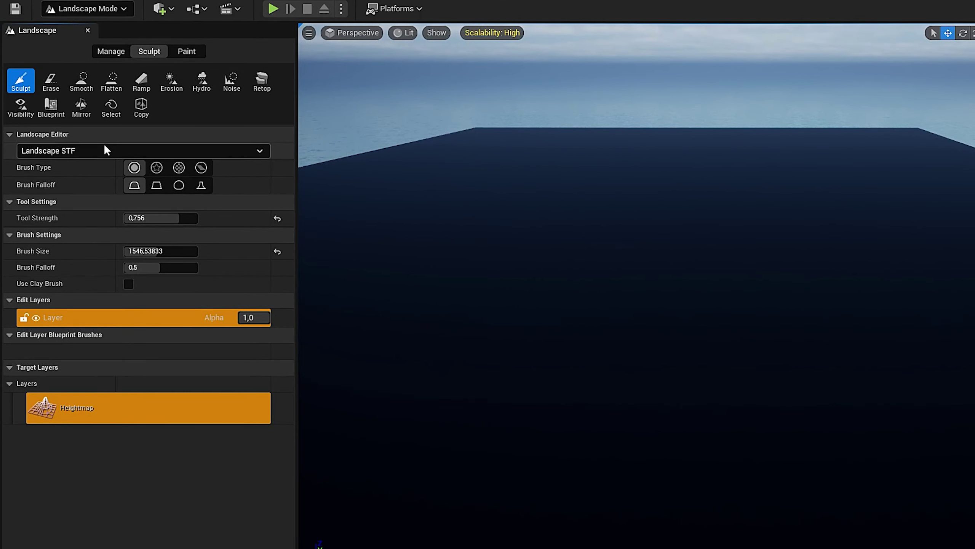
click(103, 154)
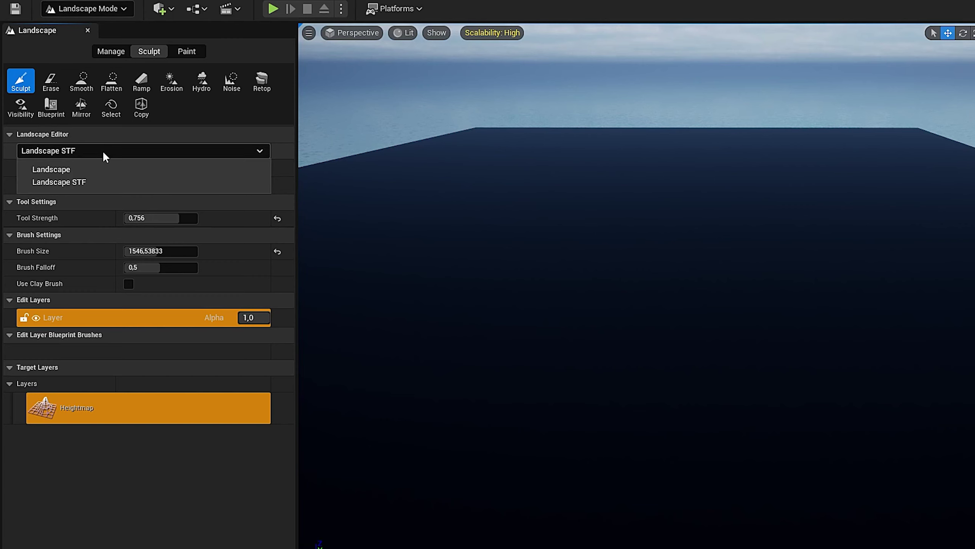
click(89, 181)
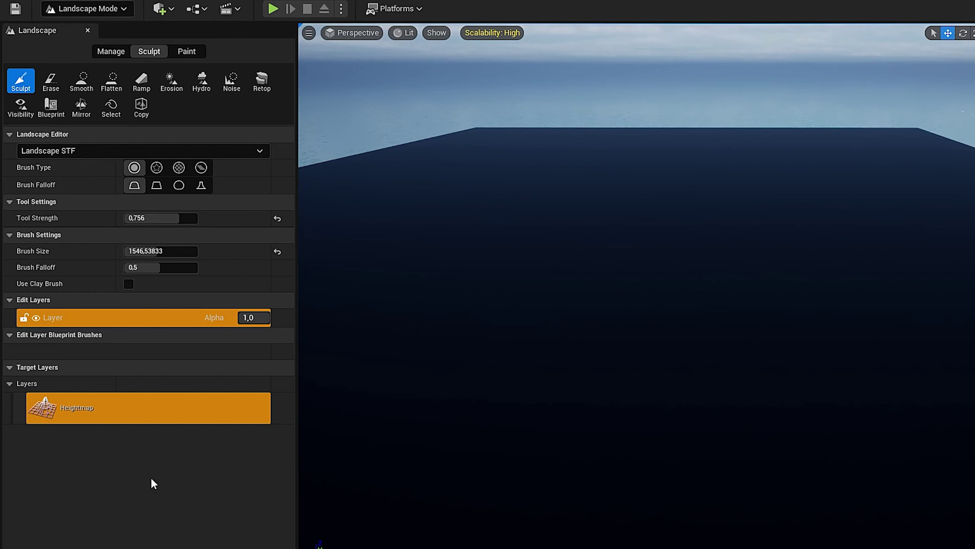
click(188, 53)
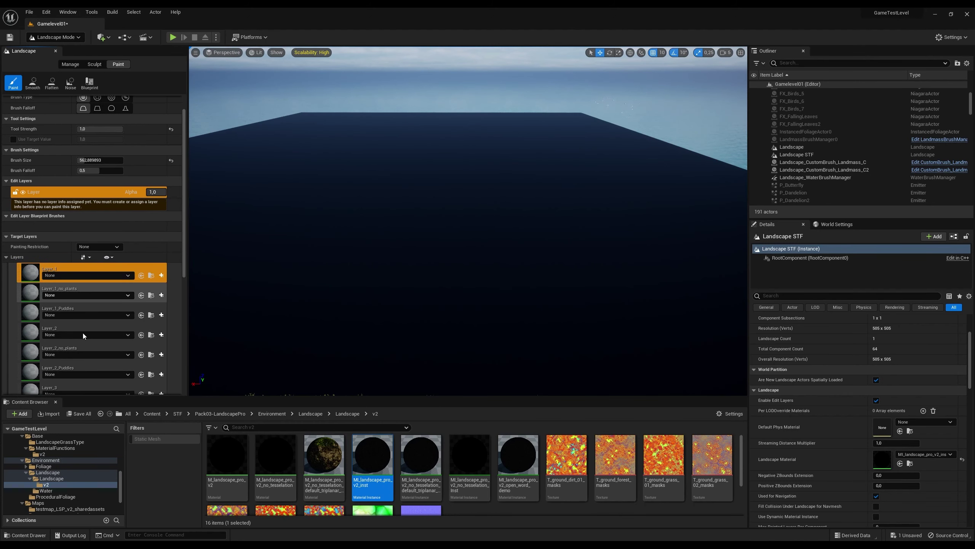
Scroll through the Target Layers list, Layer_1 to Layer_6 with no_plants and Puddles variants
scroll(86, 334, down, 1)
scroll(93, 351, down, 3)
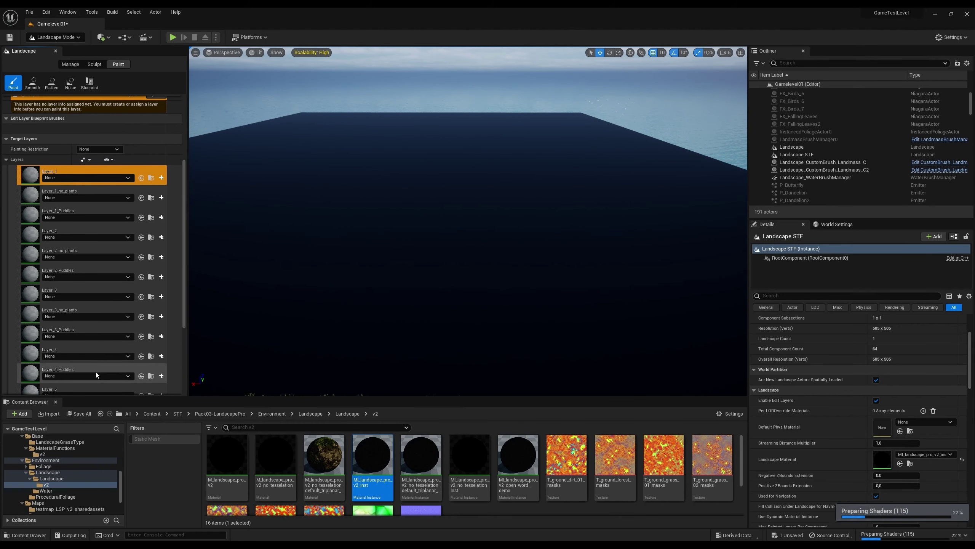
scroll(96, 371, up, 3)
scroll(104, 346, up, 2)
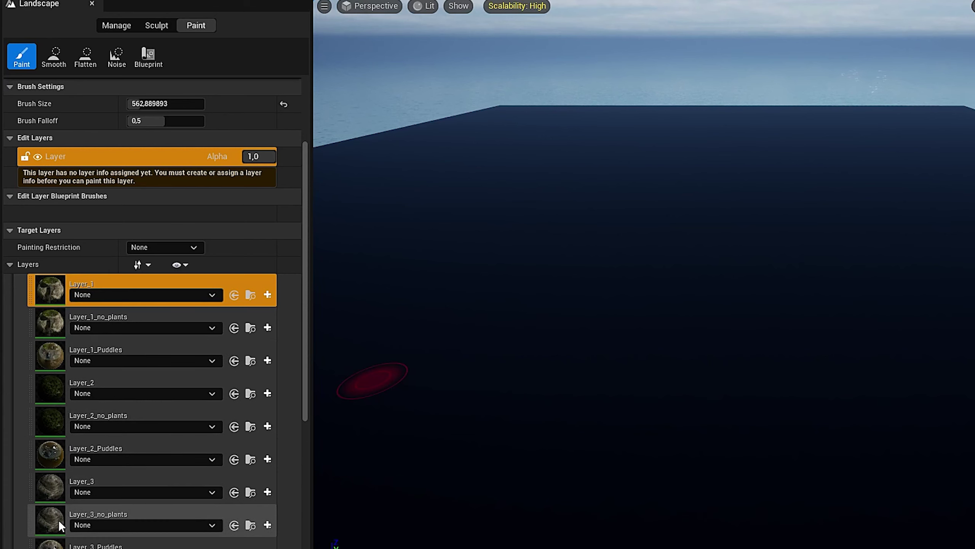
scroll(93, 496, down, 2)
scroll(82, 497, down, 3)
scroll(82, 497, down, 3)
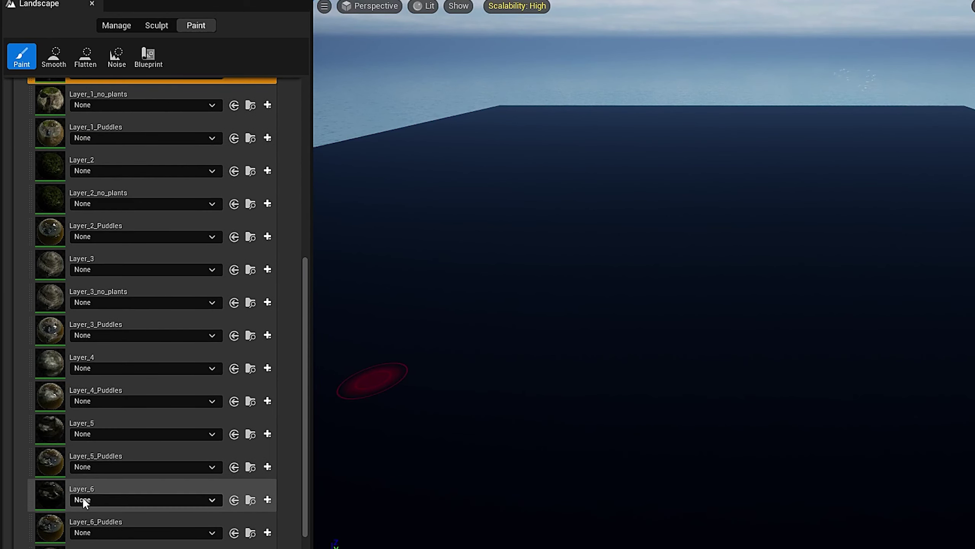
scroll(80, 505, down, 2)
scroll(70, 527, up, 6)
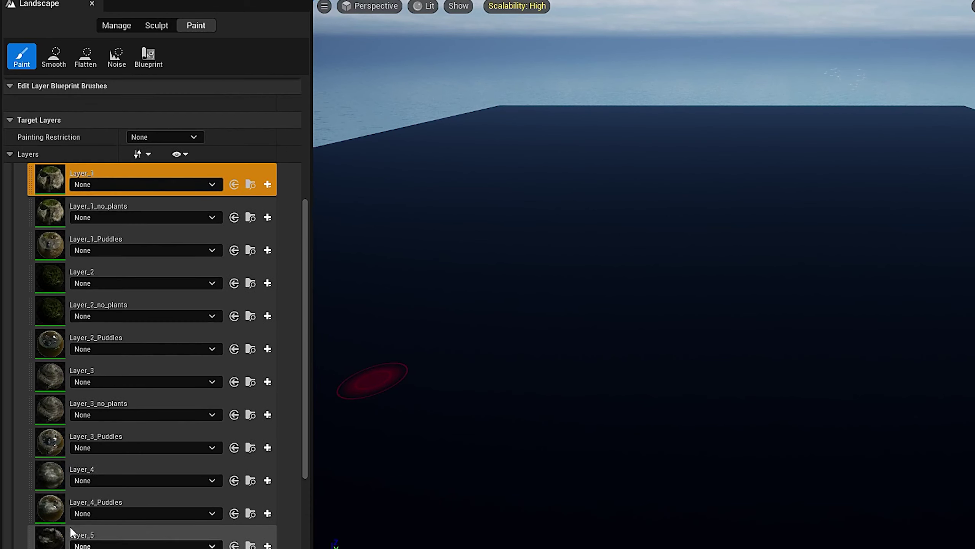
scroll(91, 470, up, 4)
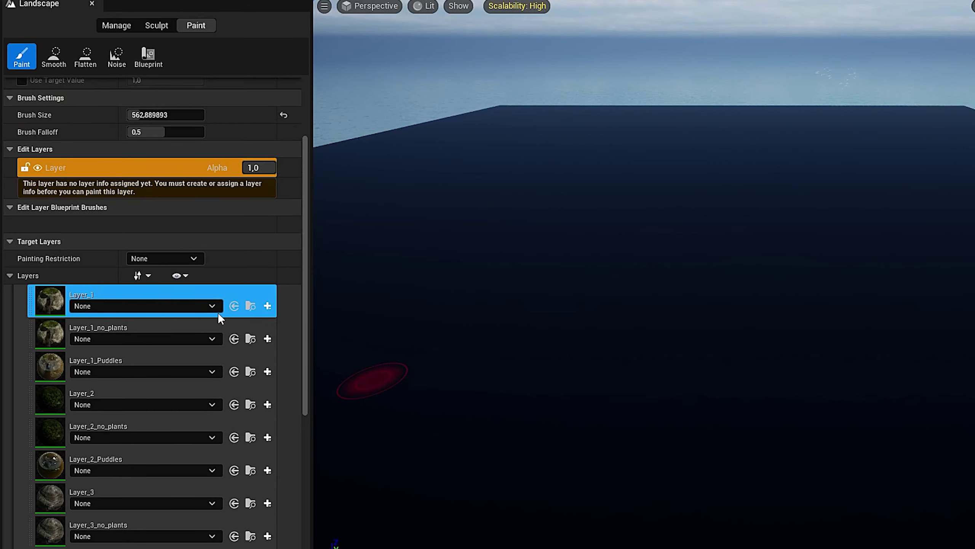
Create and save weight-blended LayerInfos for Layer_1 and Layer_1_no_plants in Gamelevel01_sharedassets
click(267, 307)
click(302, 320)
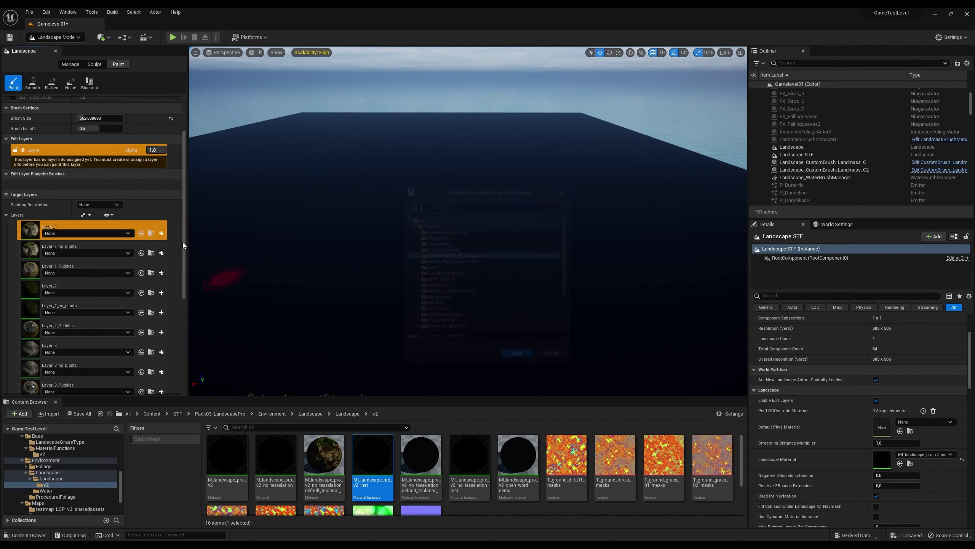
click(516, 355)
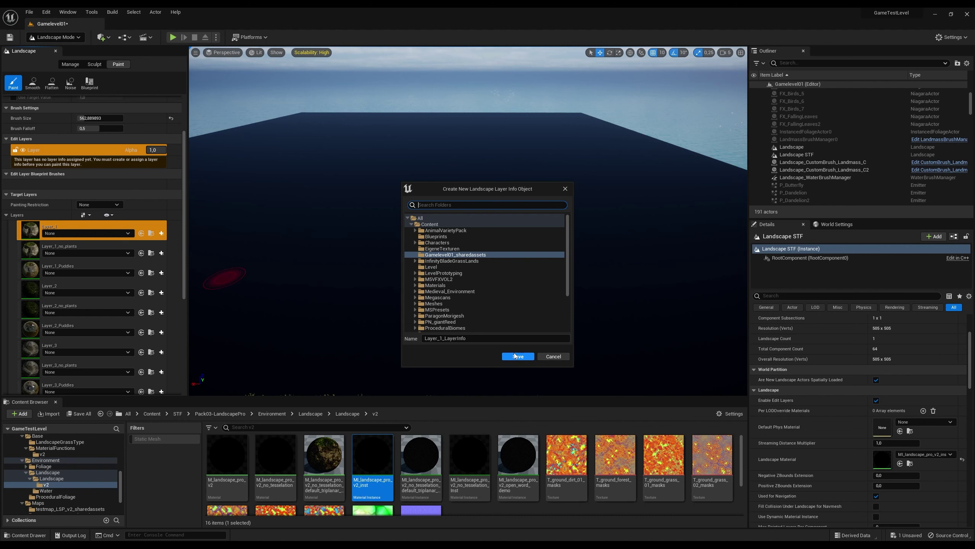
click(516, 359)
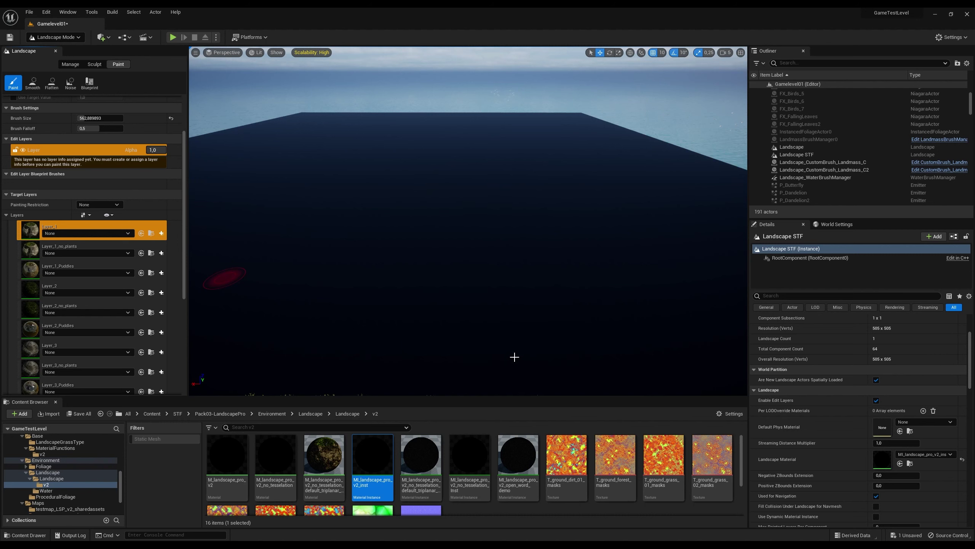
click(161, 256)
click(194, 268)
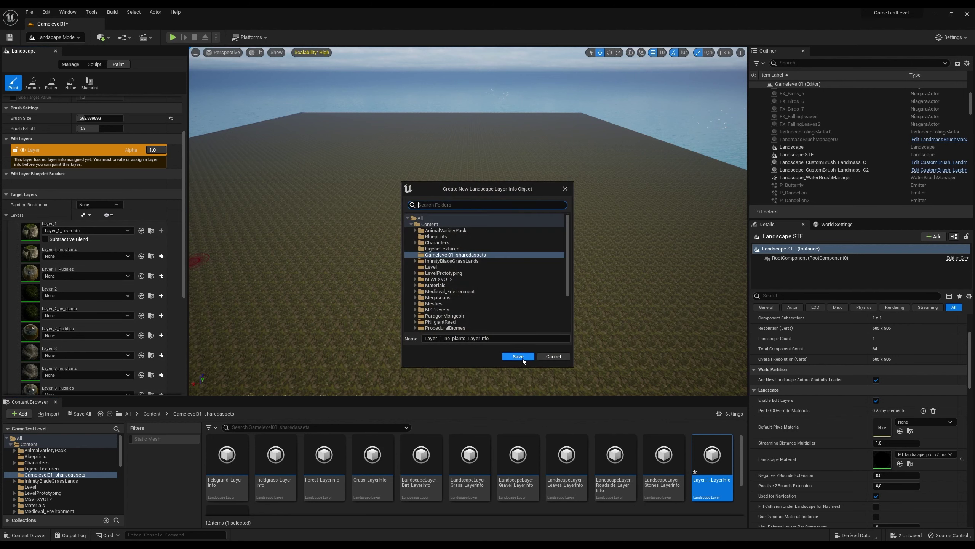
click(518, 356)
Create weight-blended LayerInfos for Layer_3 and Layer_5_Puddles
scroll(185, 258, down, 3)
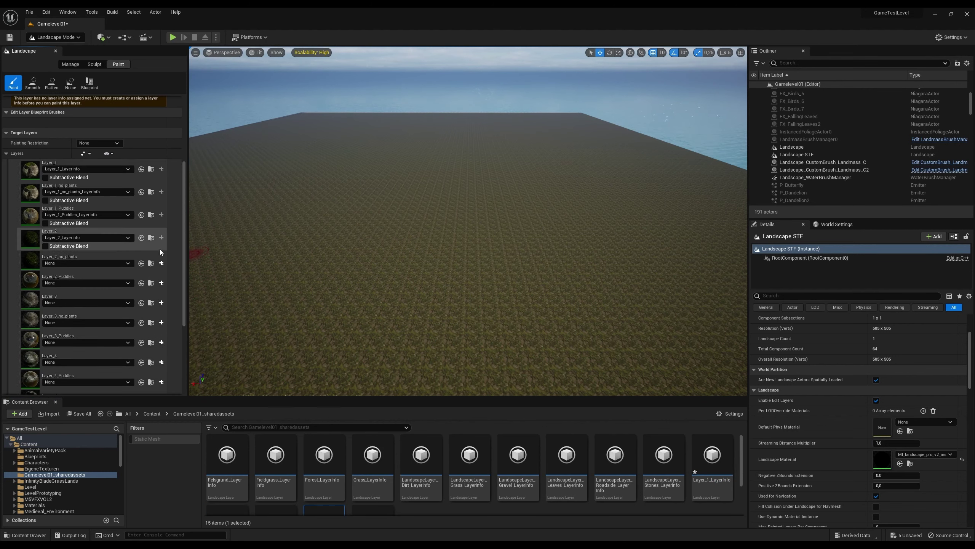
click(162, 309)
click(187, 319)
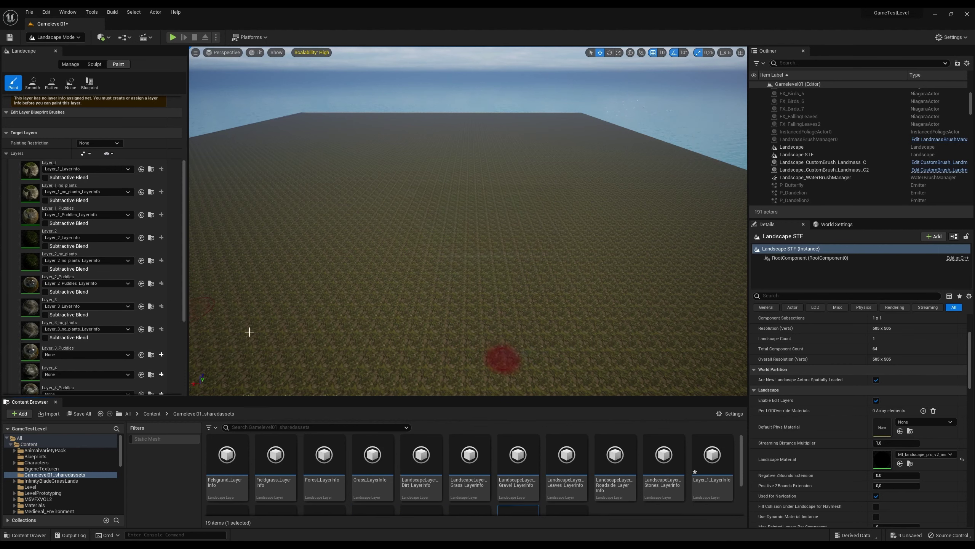
scroll(176, 300, down, 3)
click(161, 301)
click(191, 312)
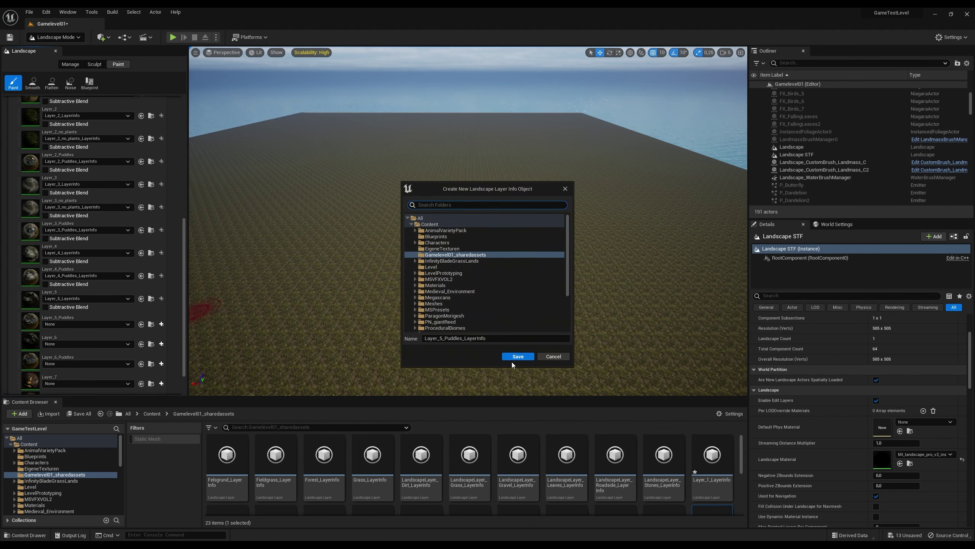
click(518, 356)
Create LayerInfos for Layer_7_no_plants and Layer_7_Puddles, then select Layer_1 for painting
scroll(177, 300, down, 3)
click(161, 370)
click(179, 381)
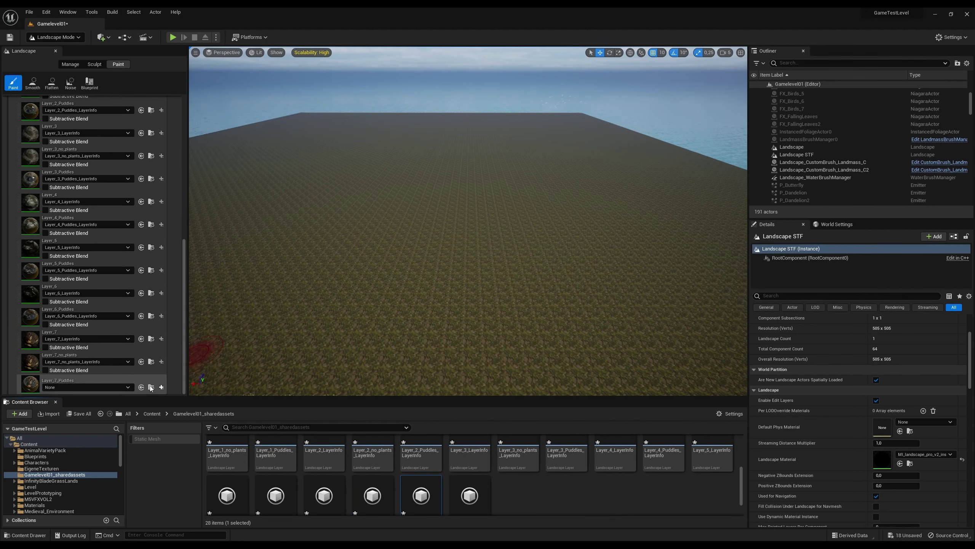
click(161, 386)
click(179, 398)
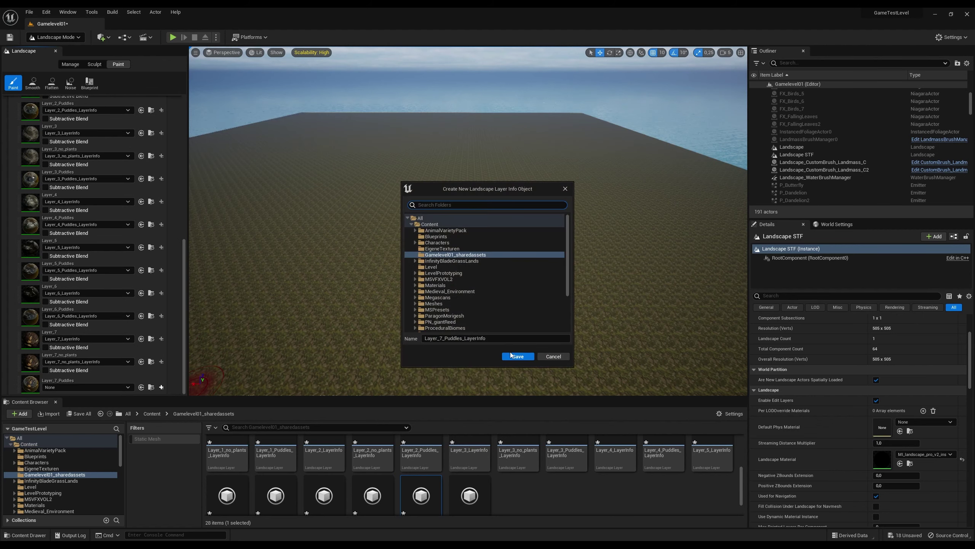
click(513, 355)
scroll(92, 231, up, 10)
click(40, 208)
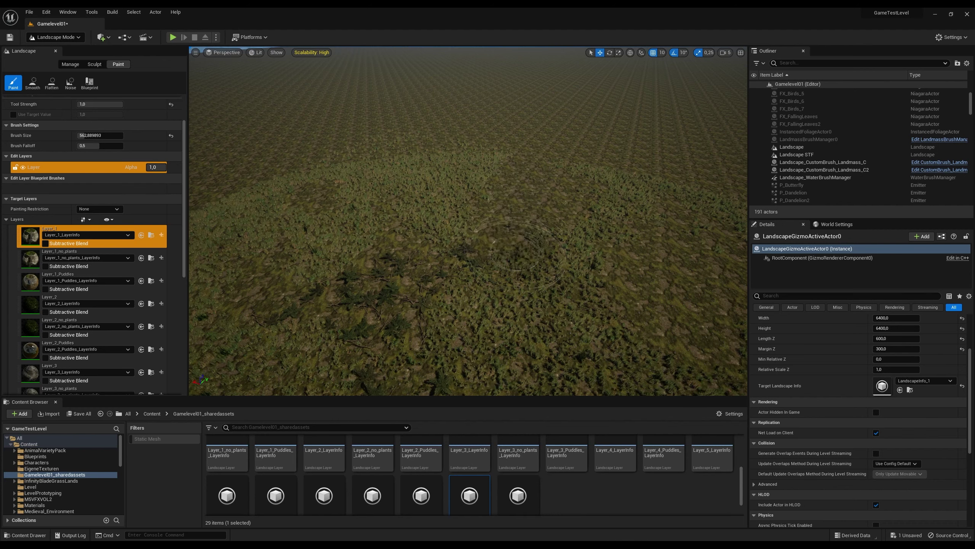
scroll(522, 168, up, 5)
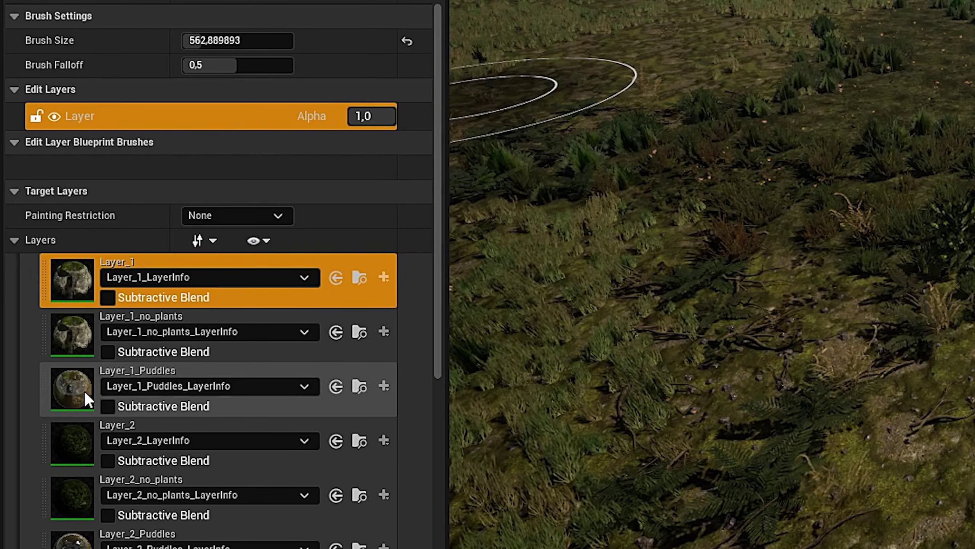
Paint a bare, grass-free patch using Layer_2_no_plants
click(77, 392)
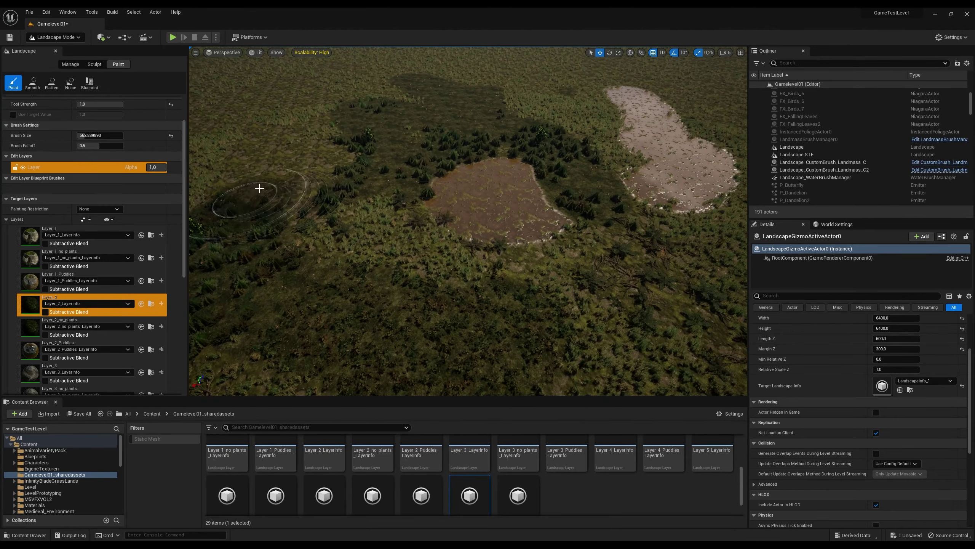
click(77, 323)
drag(348, 130, 392, 158)
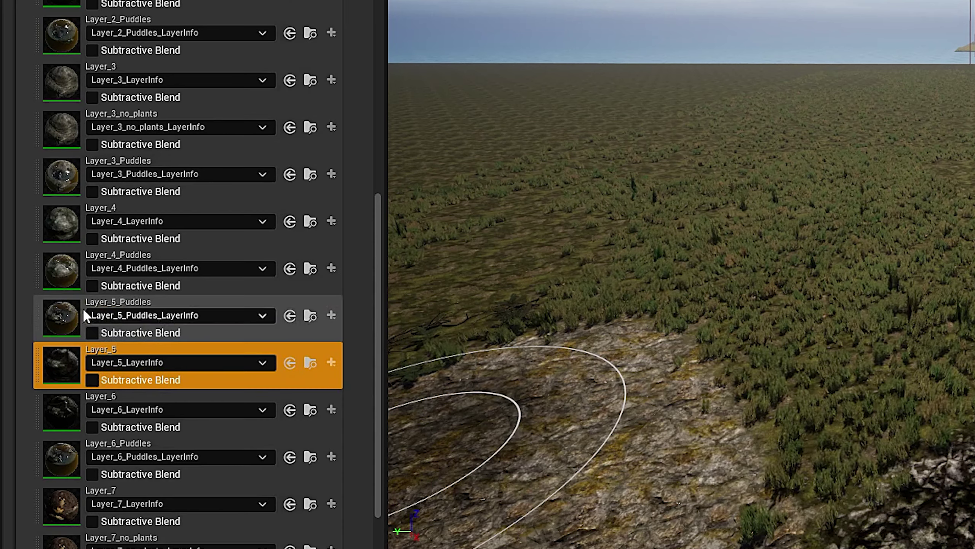
Paint a dark Layer_6 rock patch with a Layer_6_Puddles puddle beside it
click(59, 408)
drag(413, 294, 534, 305)
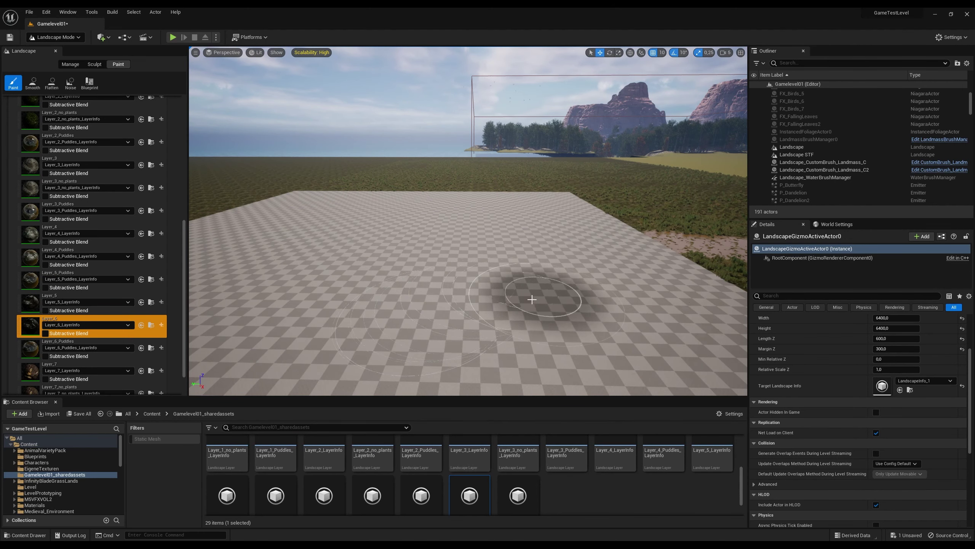
click(62, 341)
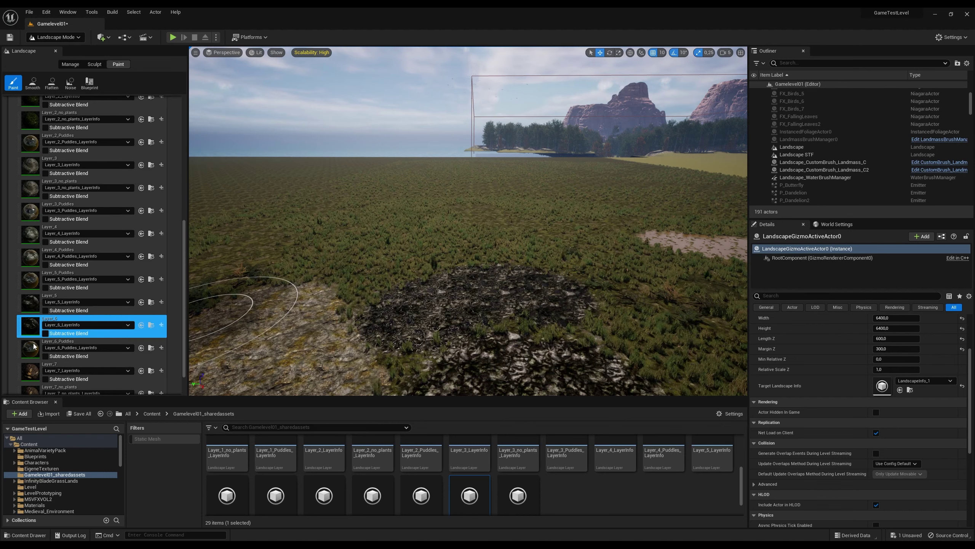
drag(397, 278, 468, 254)
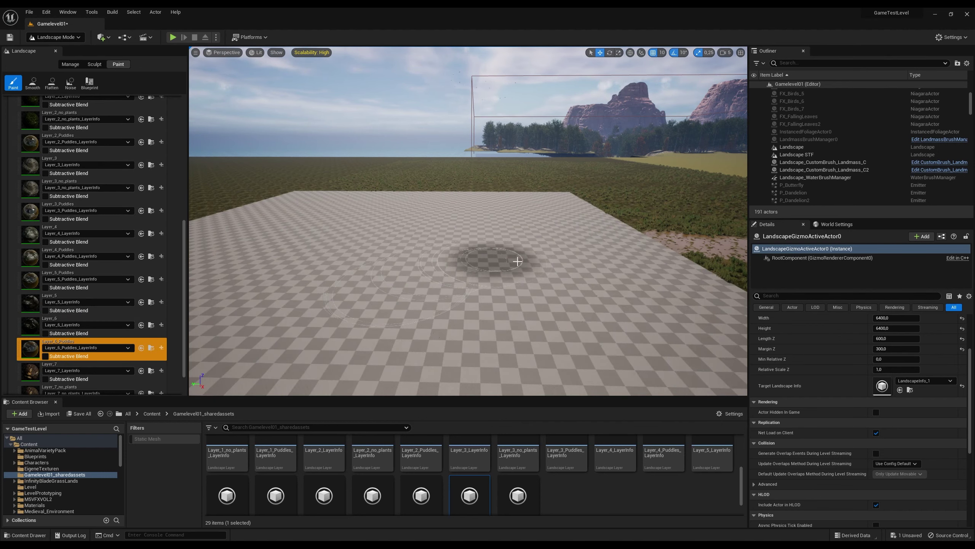
mouse_move(468, 255)
right_down()
mouse_move(373, 211)
mouse_move(349, 298)
right_up()
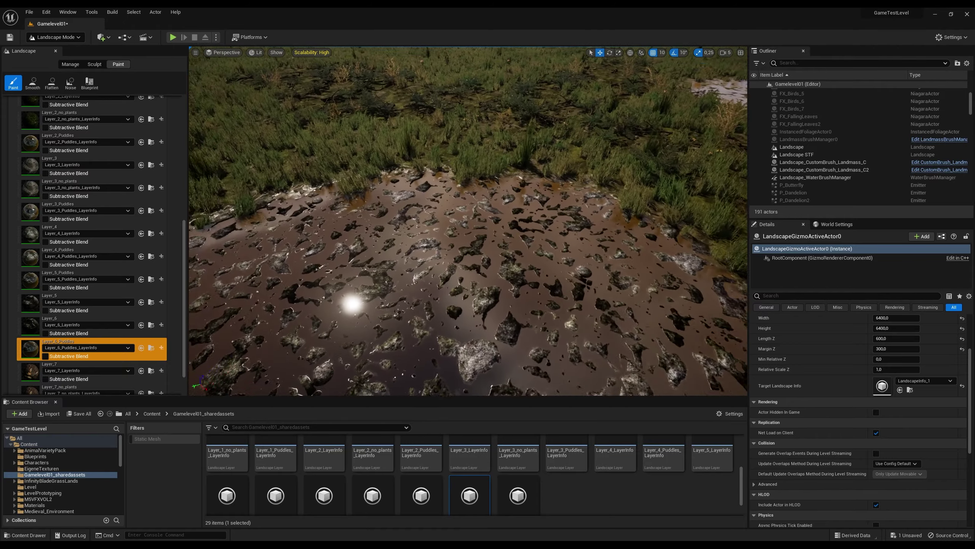
scroll(300, 331, down, 8)
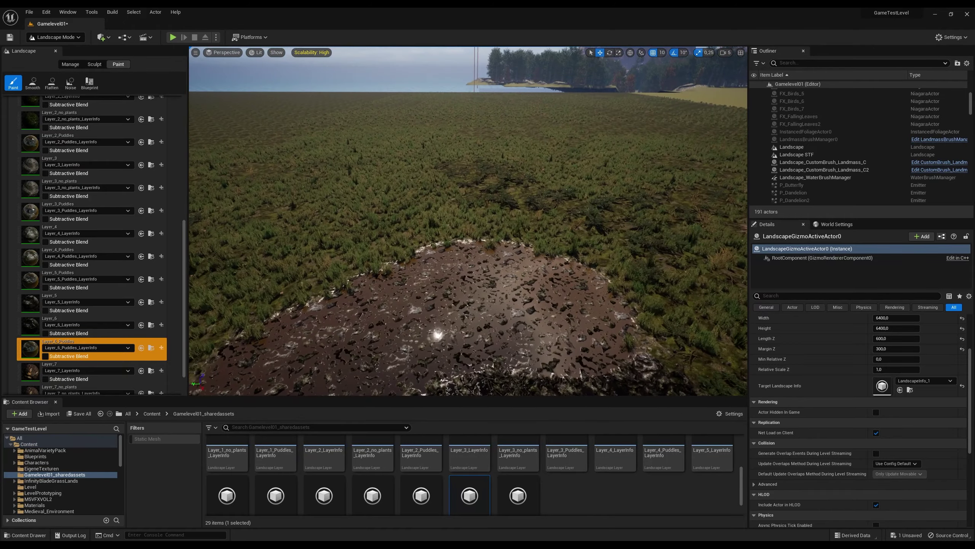
click(53, 344)
scroll(46, 344, down, 2)
Paint a brown Layer_7 dirt patch beside the puddle and a Layer_7_no_plants spot
click(40, 344)
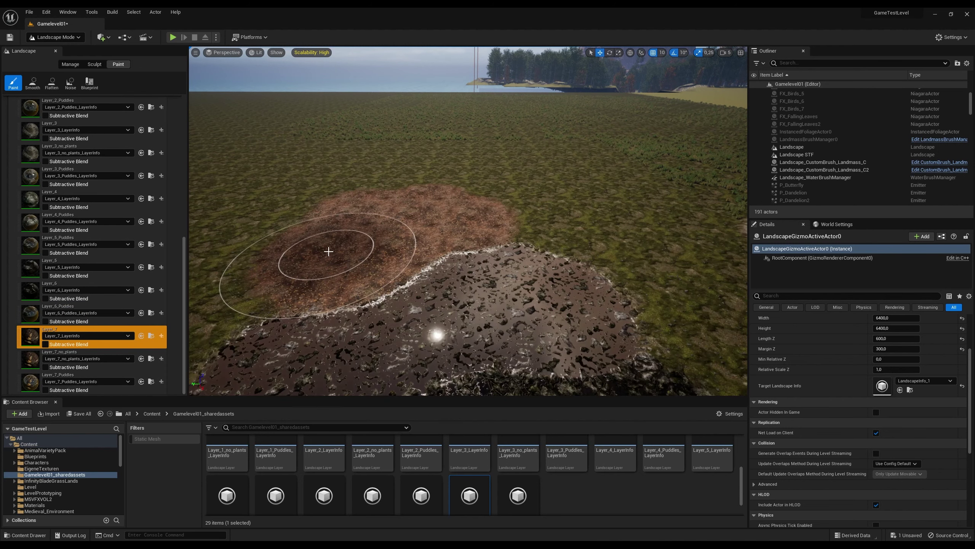
right_drag(425, 276, 426, 265)
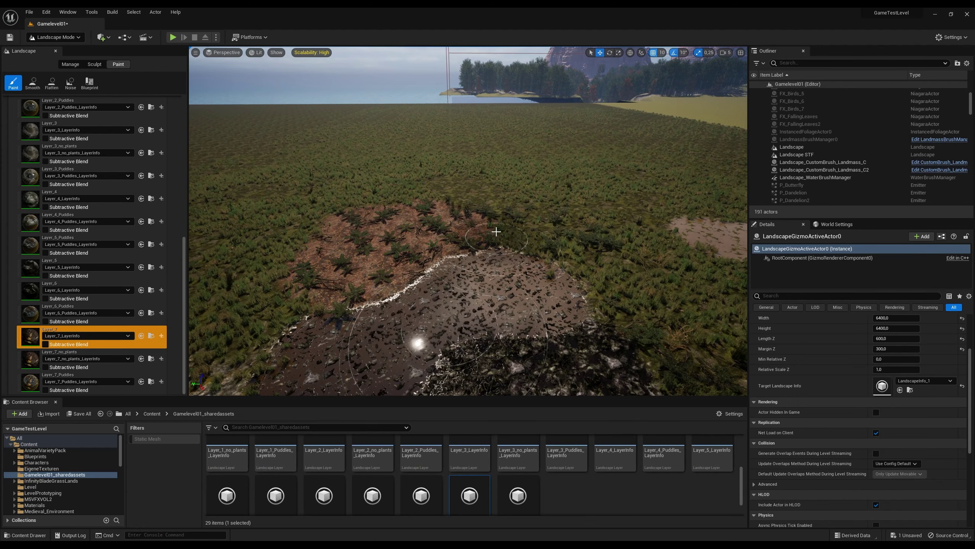
drag(538, 230, 598, 274)
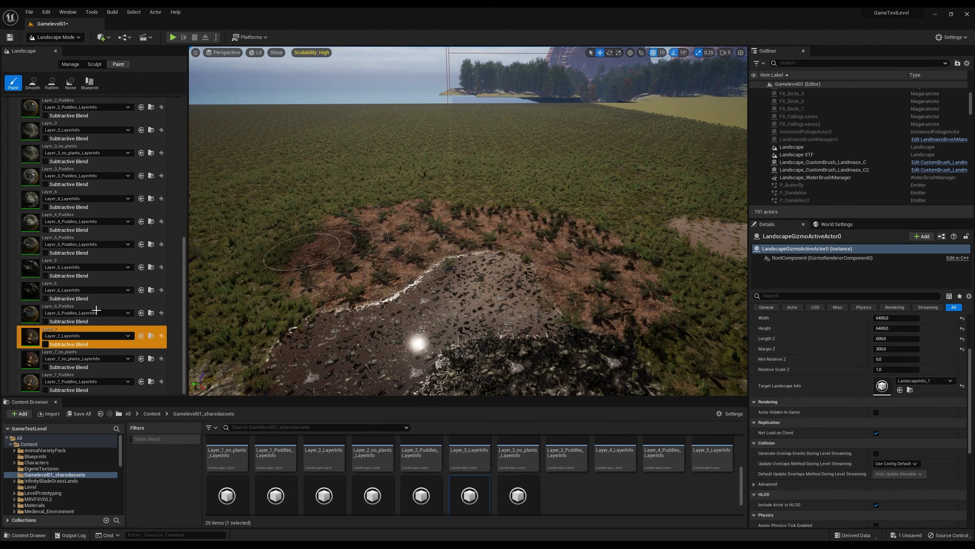
click(29, 362)
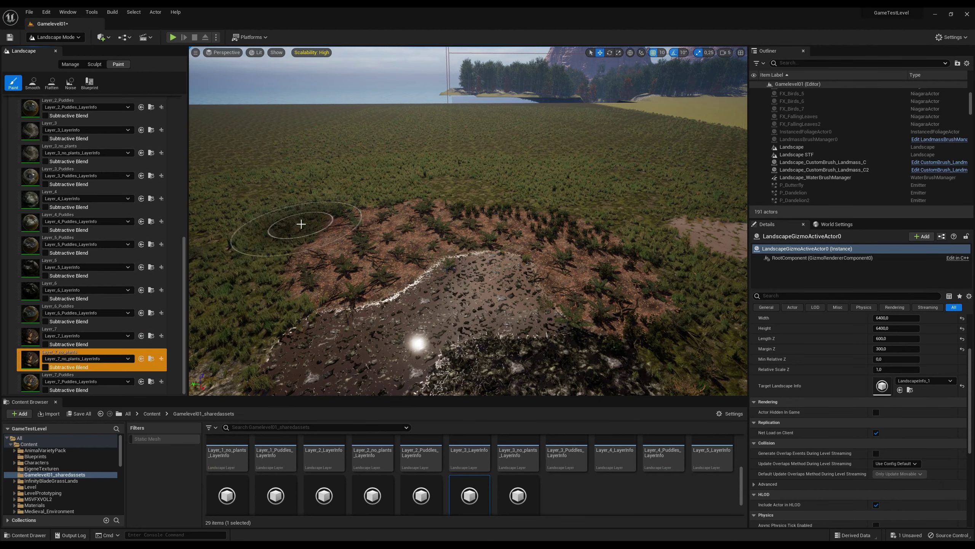
click(288, 235)
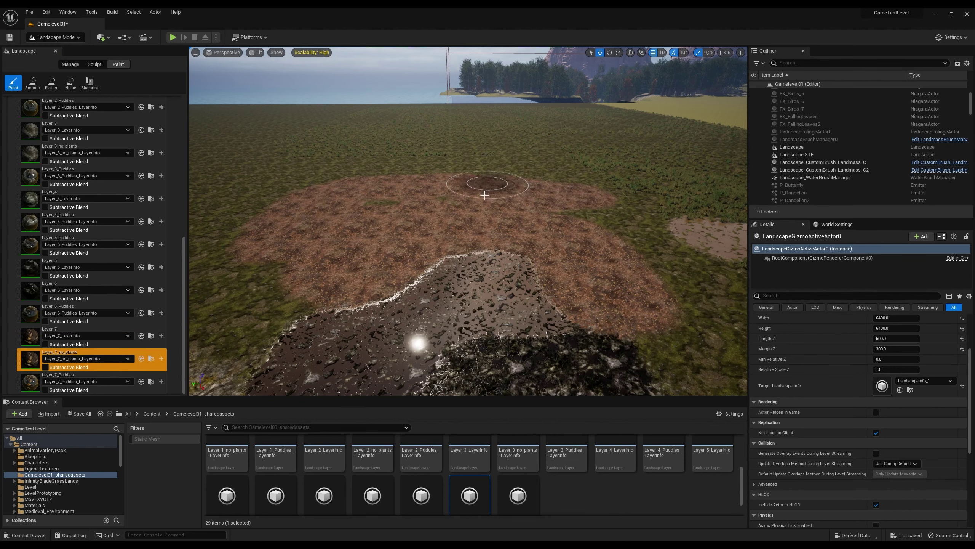
right_drag(464, 256, 203, 307)
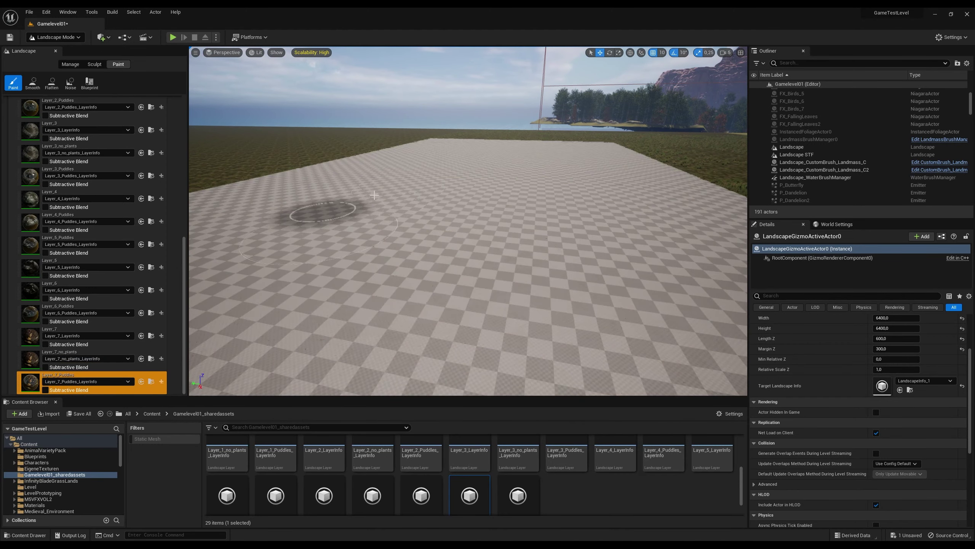
right_drag(392, 307, 334, 314)
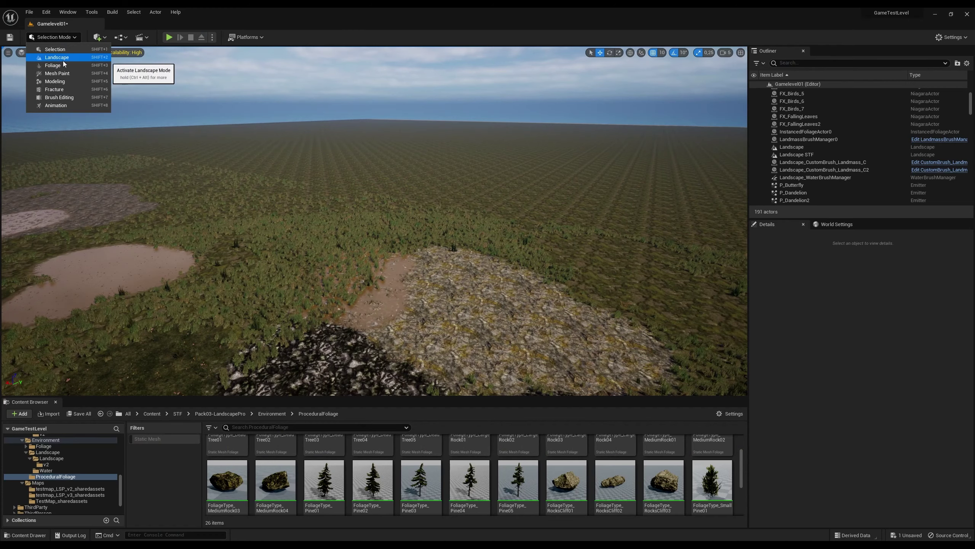
Return to Landscape Mode after ending the play session
click(62, 61)
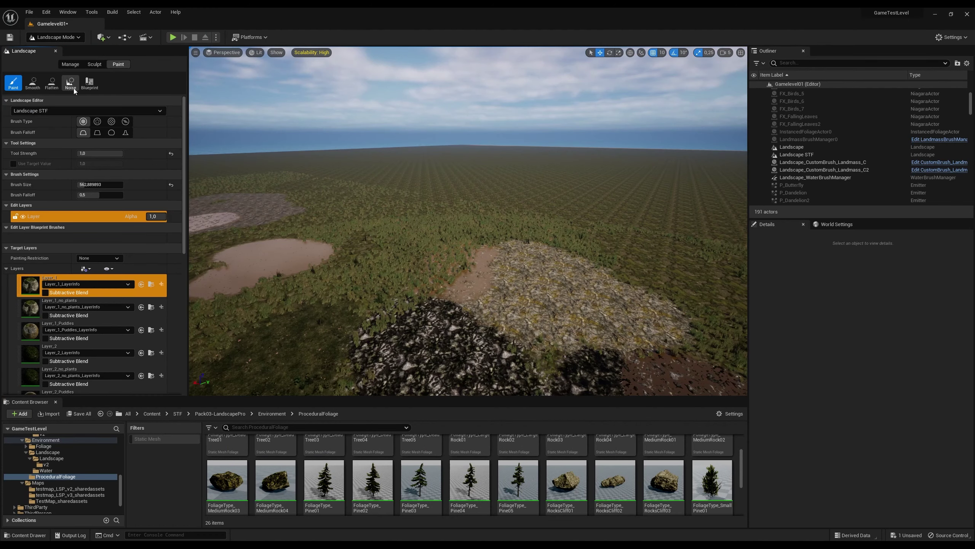
Sculpt trial hills, then undo them back to nearly flat ground
click(99, 64)
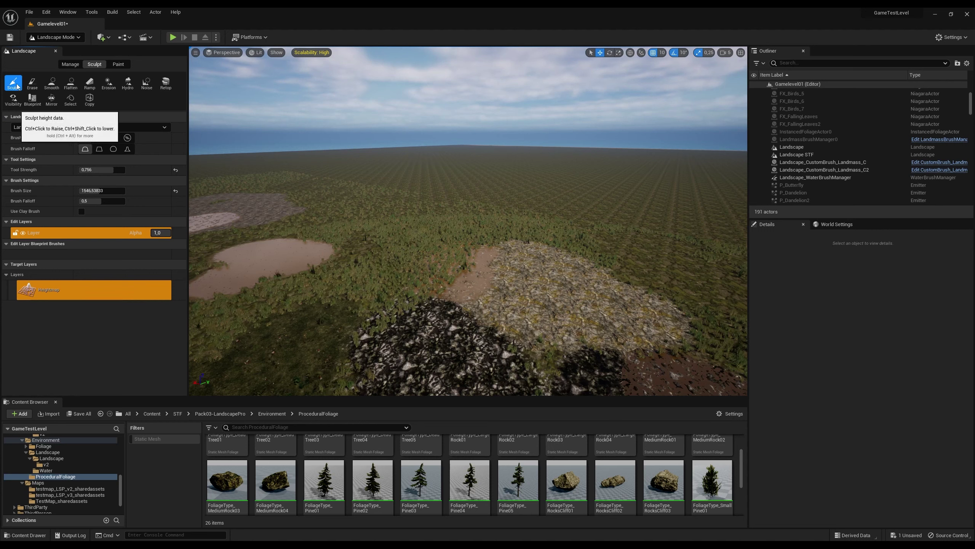
drag(423, 201, 692, 246)
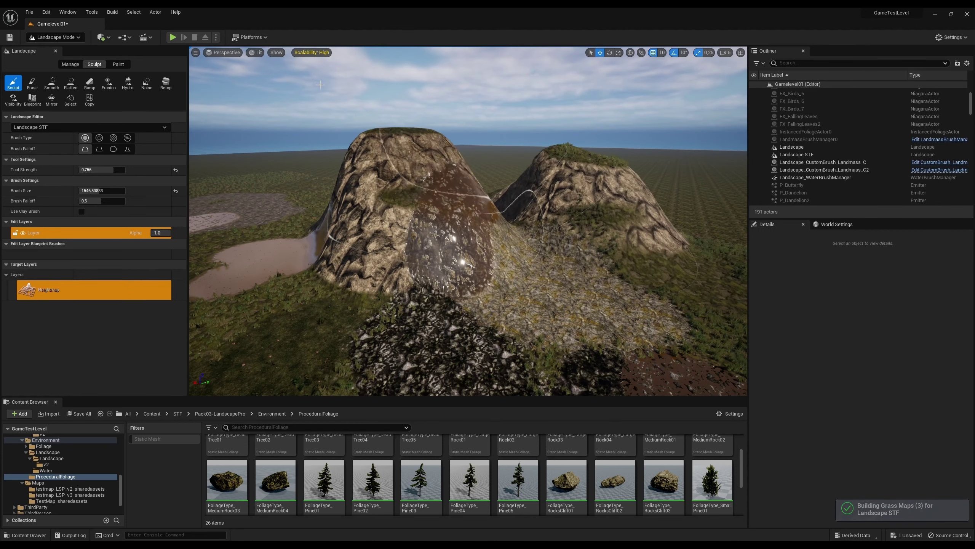
click(29, 12)
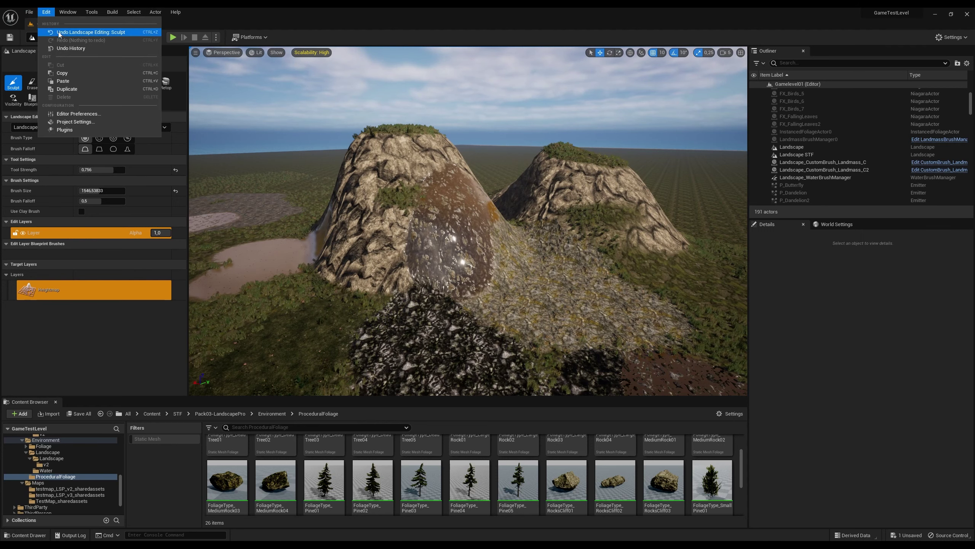
click(58, 32)
click(48, 14)
click(61, 32)
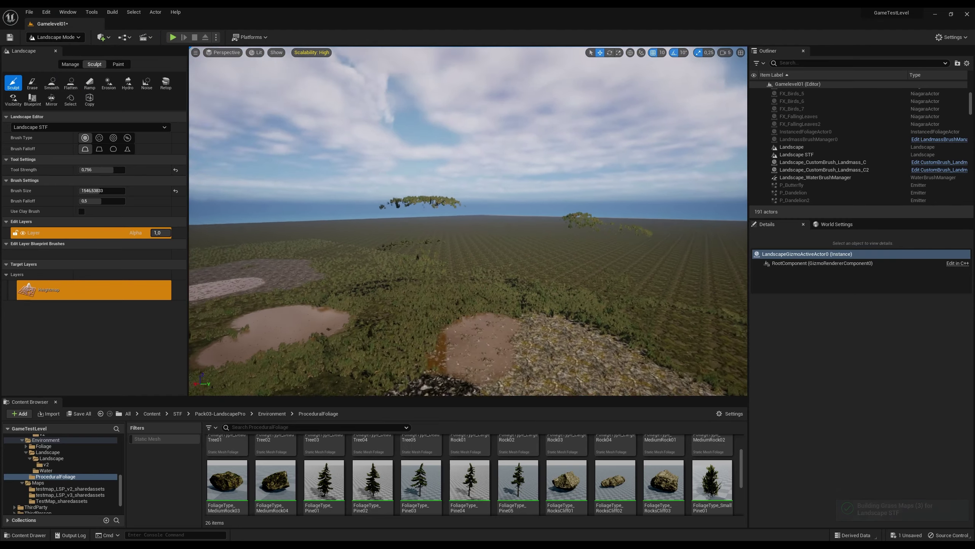
right_drag(411, 251, 412, 250)
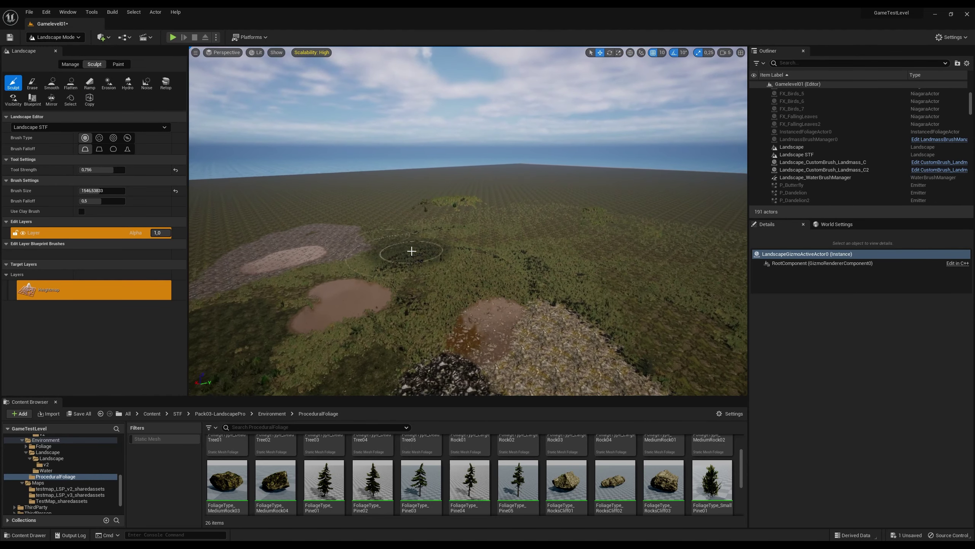
right_drag(487, 218, 487, 238)
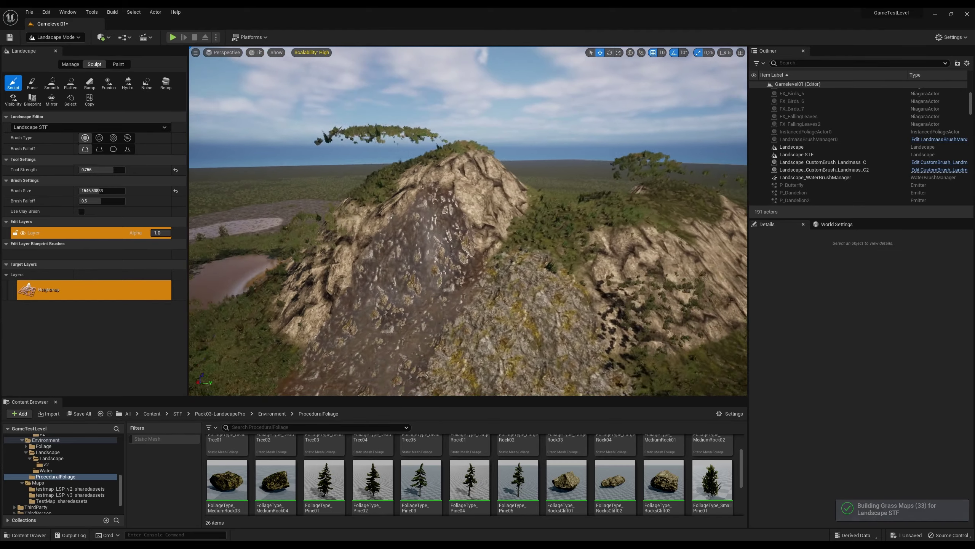
drag(628, 217, 598, 241)
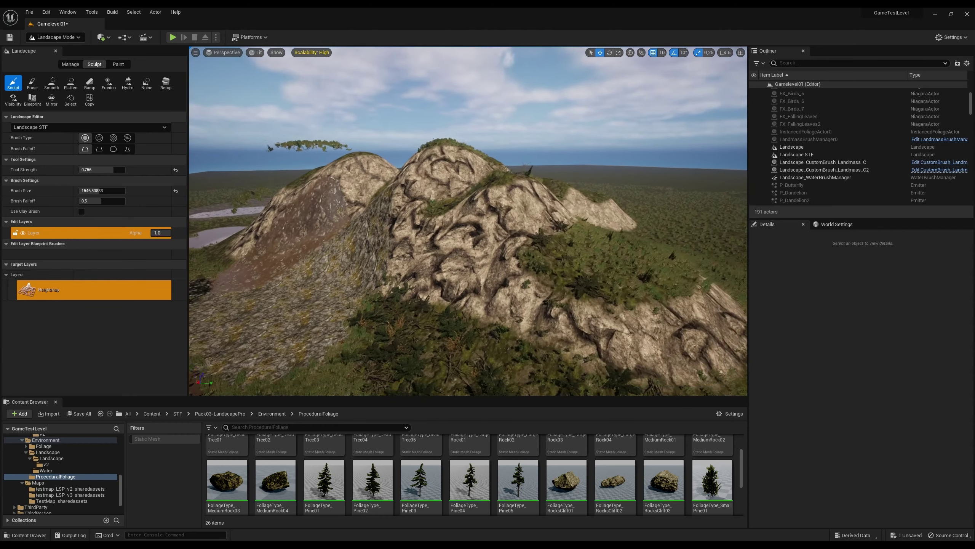
shift+drag(581, 256, 565, 273)
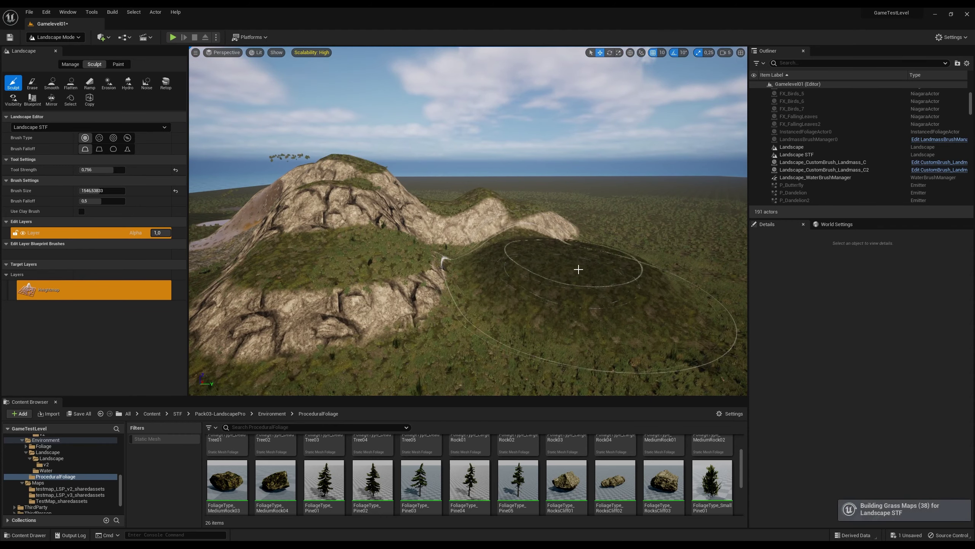
key(ctrl+z)
key(ctrl+z)
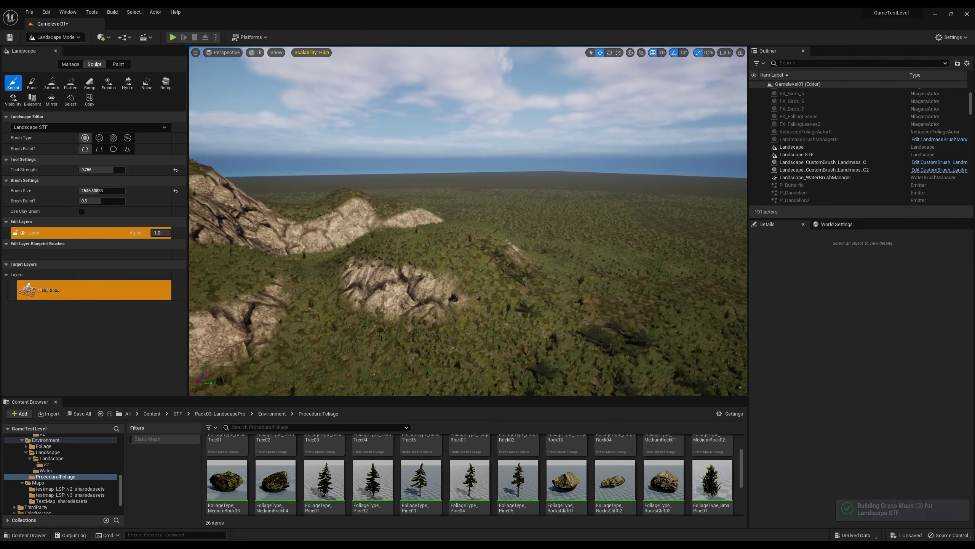
key(ctrl+z)
Raise a tall steep rocky peak with a rocky bulge on its right flank
drag(430, 269, 448, 180)
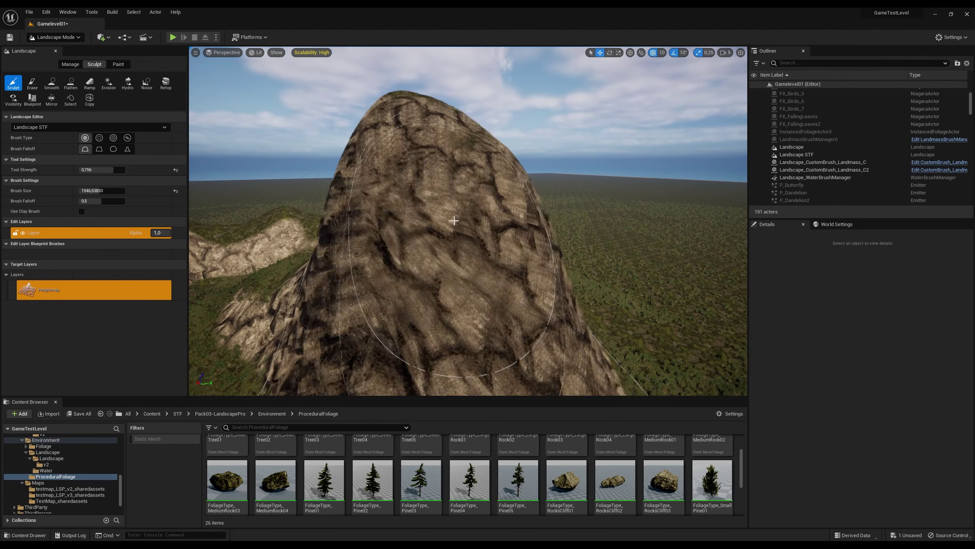
scroll(460, 188, down, 3)
scroll(480, 196, down, 4)
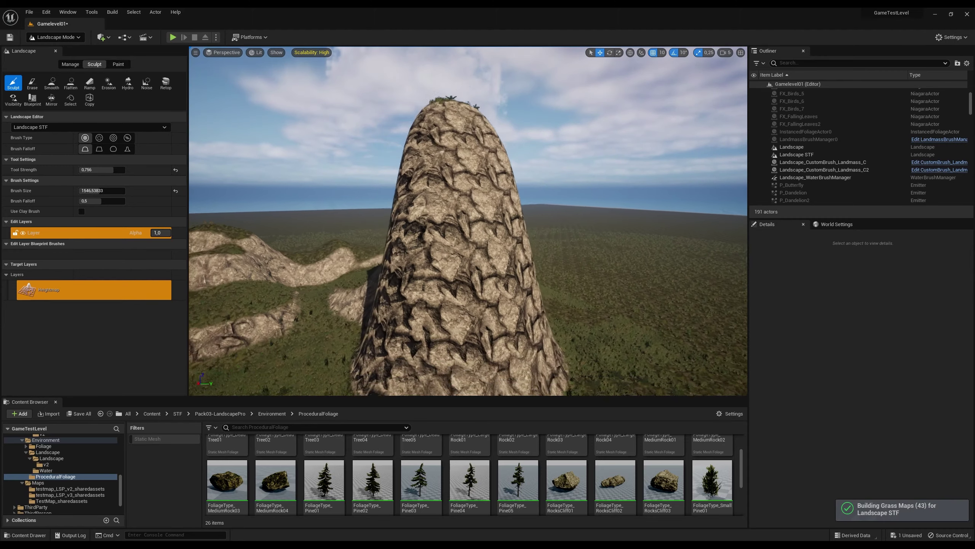
scroll(499, 204, down, 3)
scroll(515, 213, down, 2)
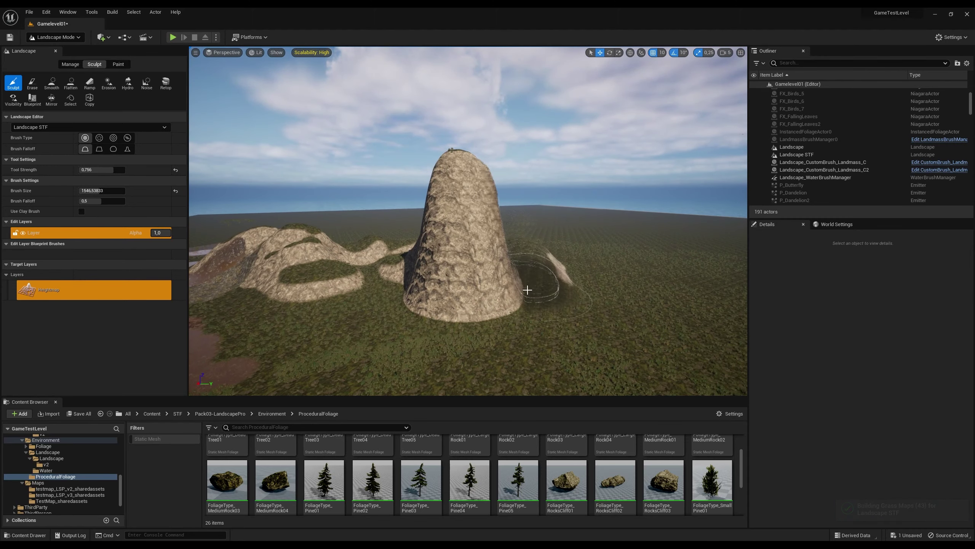
drag(528, 290, 559, 275)
right_drag(547, 287, 420, 294)
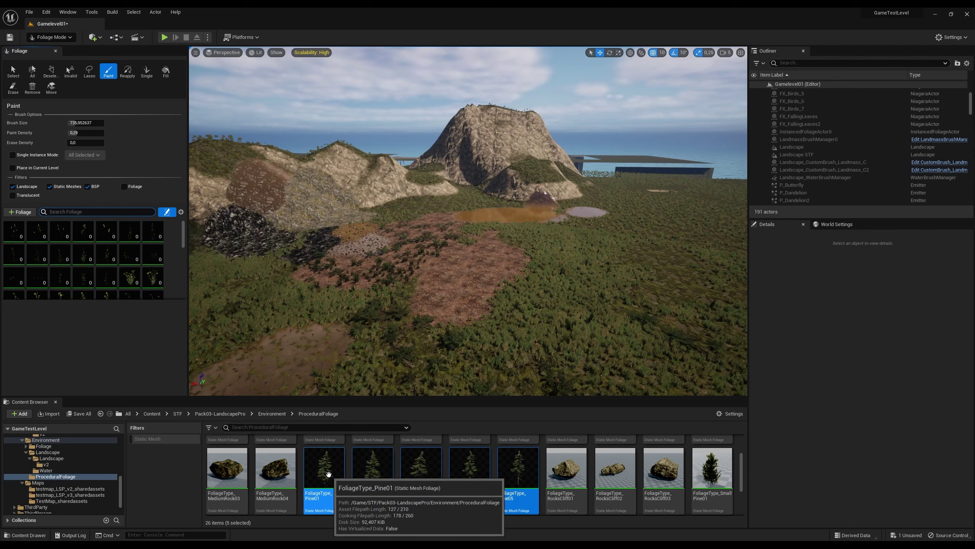
Add the five FoliageType_Pine types, filter by 'pine', and paint a pine cluster left of centre
drag(328, 473, 73, 262)
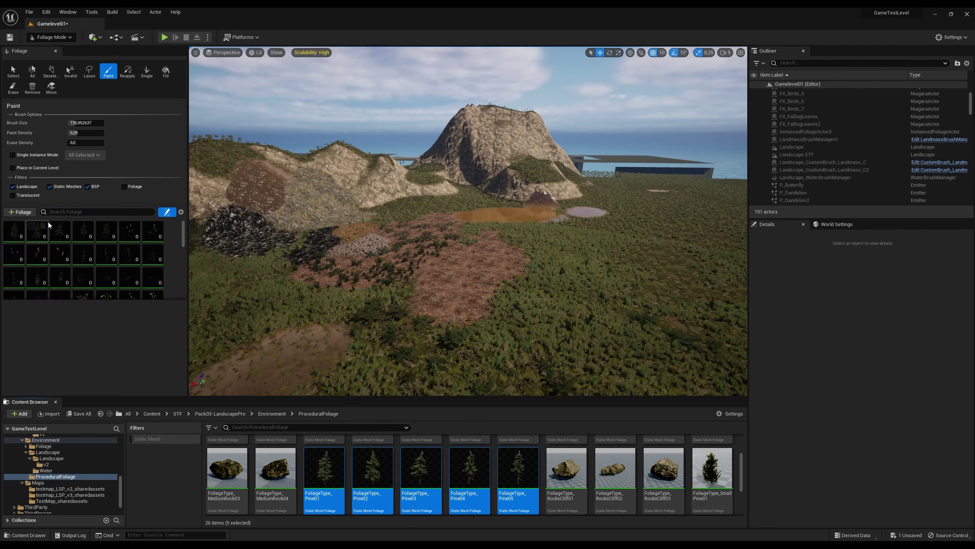
text(pine)
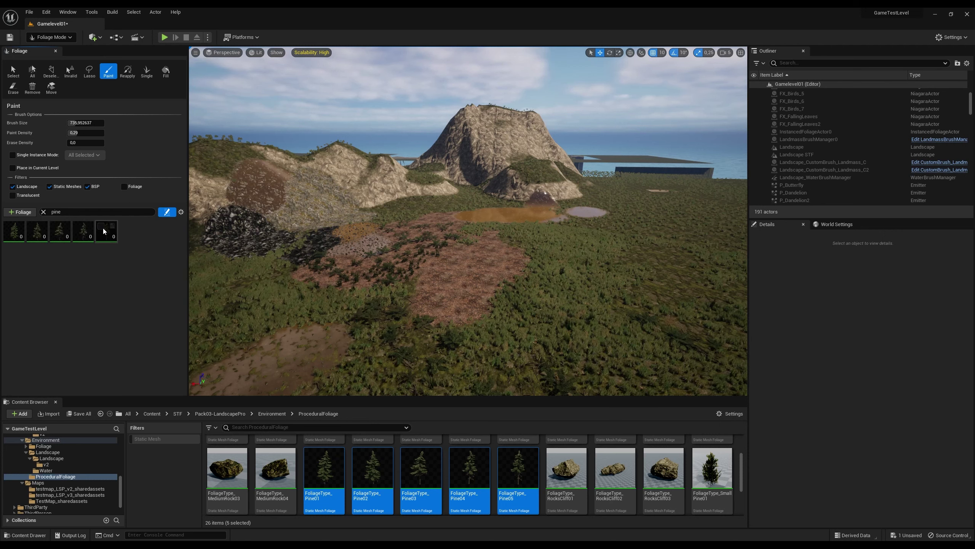
click(325, 291)
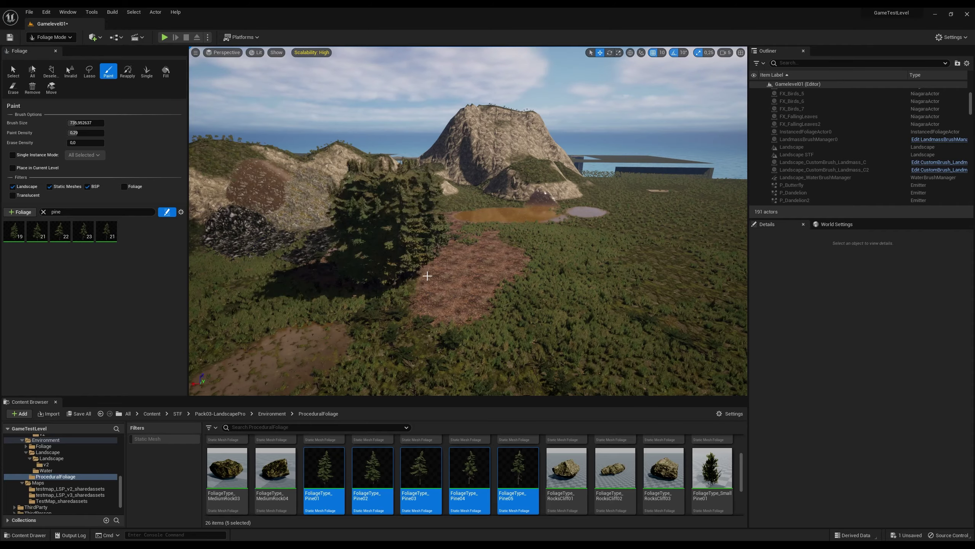
key(w)
mouse_move(522, 304)
right_down()
mouse_move(441, 307)
mouse_move(526, 265)
right_up()
key(s)
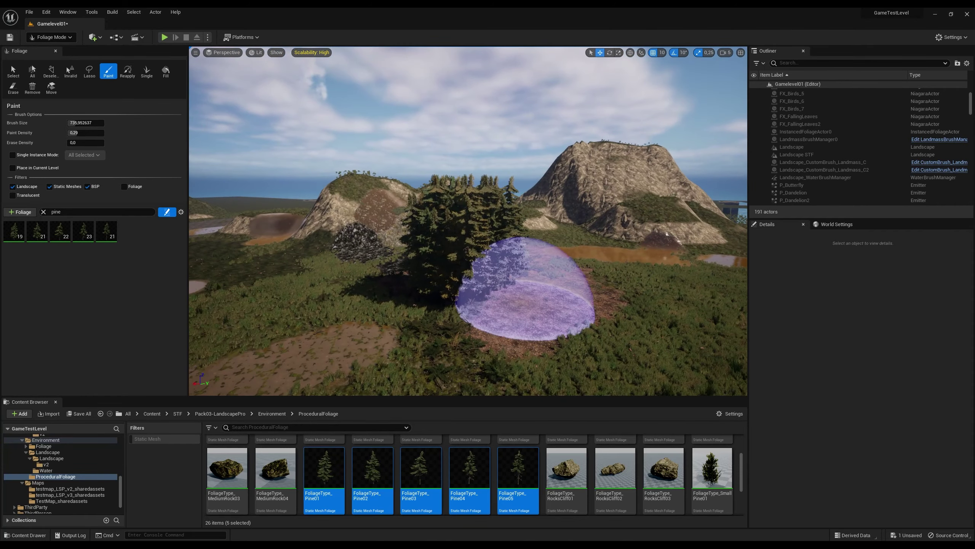
right_drag(445, 329, 430, 330)
key(w)
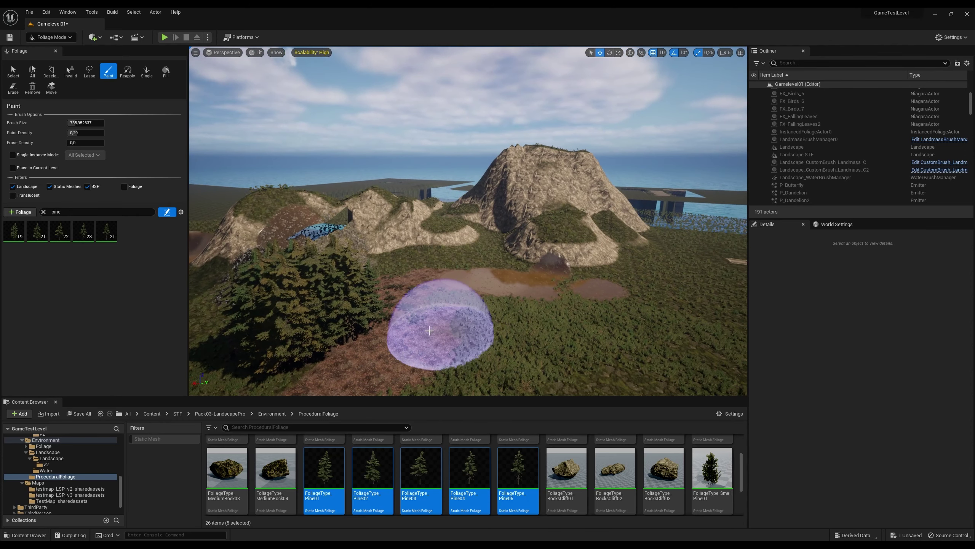